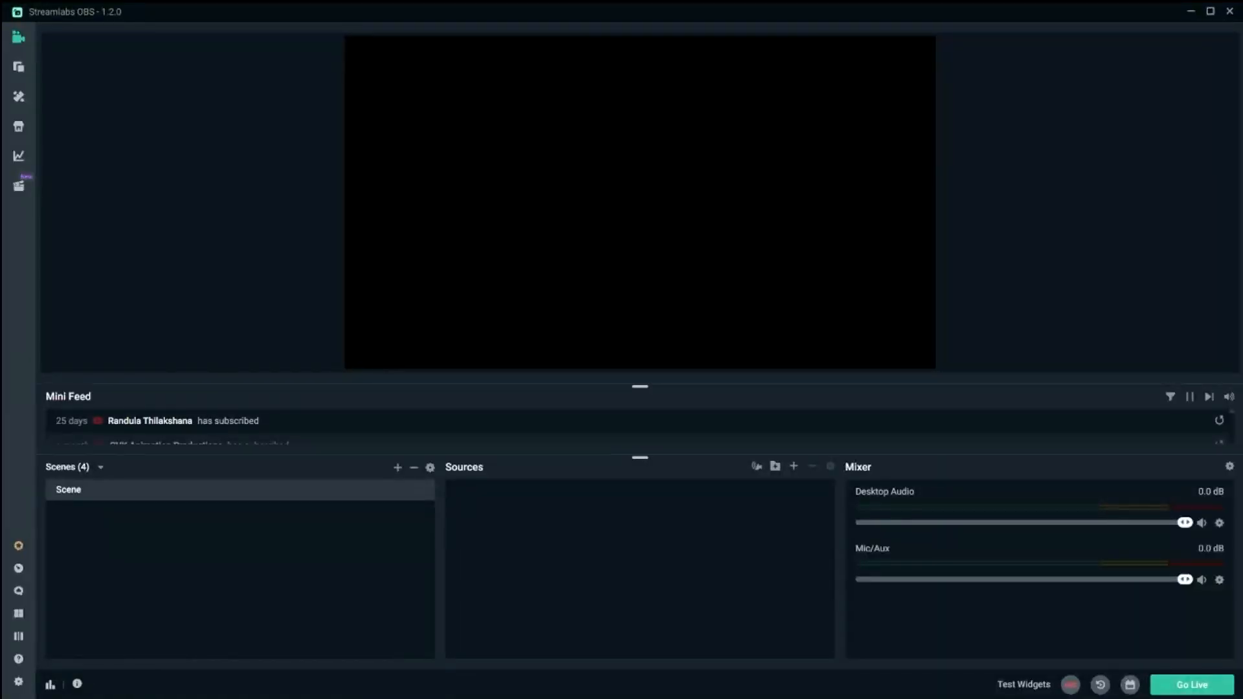
- Add an Alertbox widget source named Alertbox to the current scene and close its settings window
left_click(793, 466)
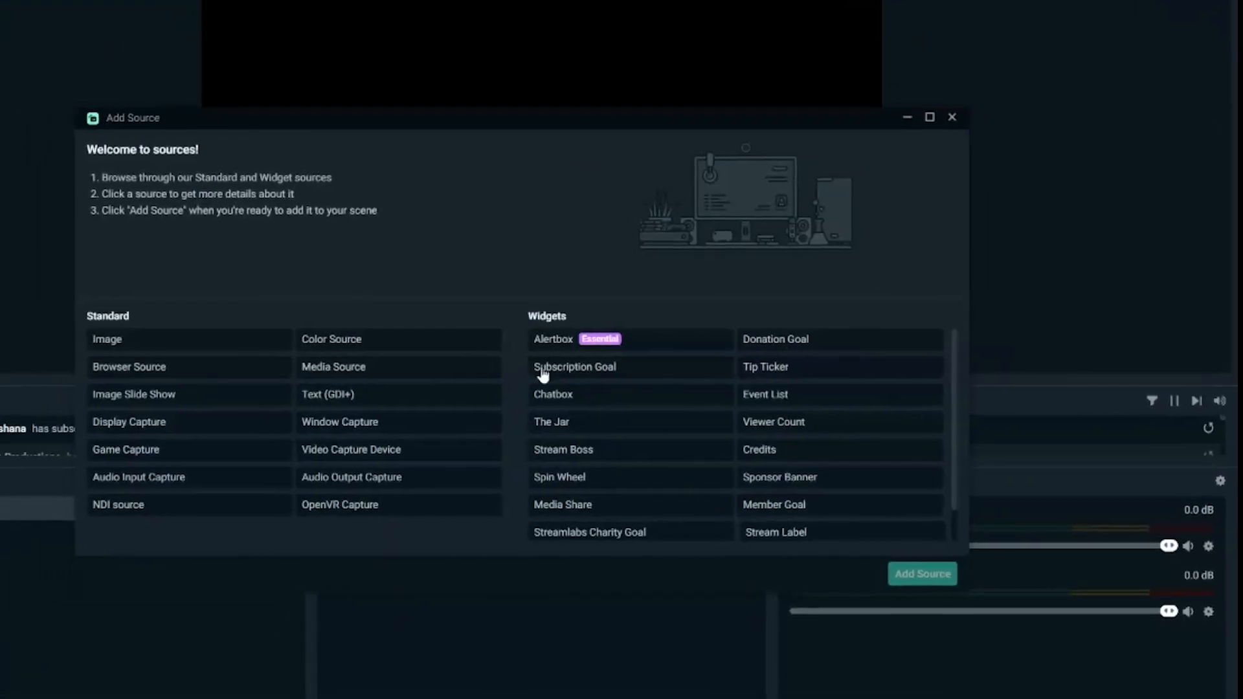
left_click(708, 347)
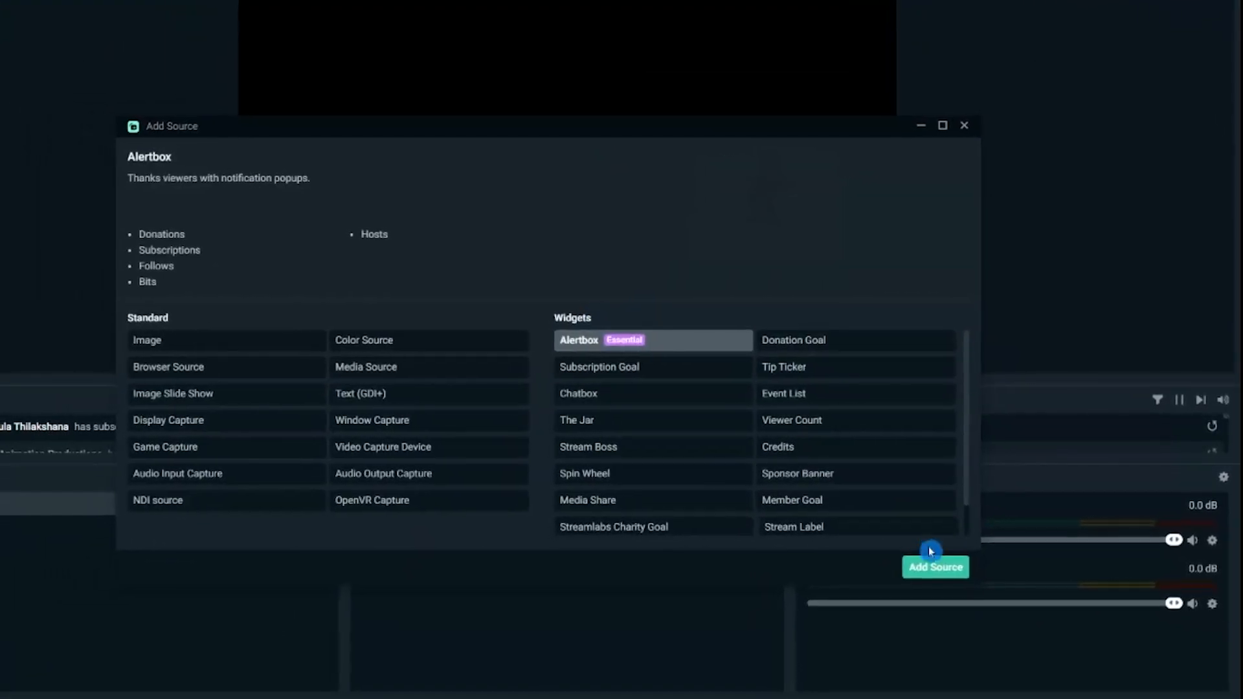
left_click(934, 568)
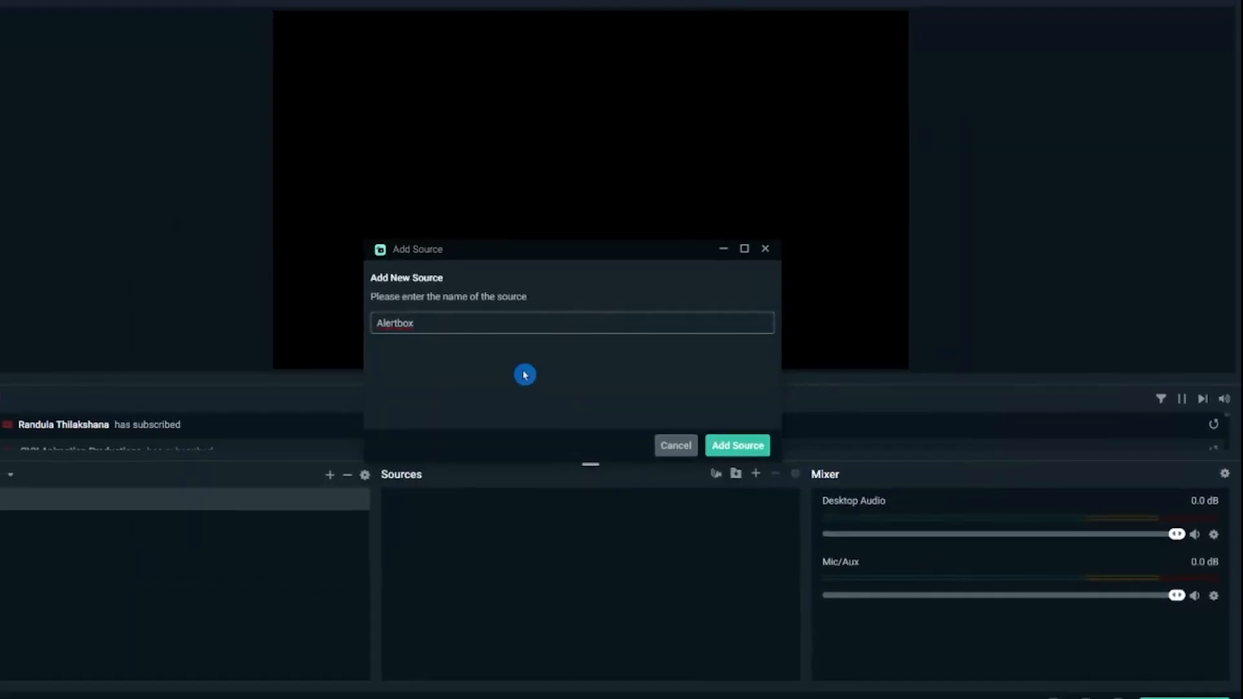
left_click_drag(375, 324, 402, 329)
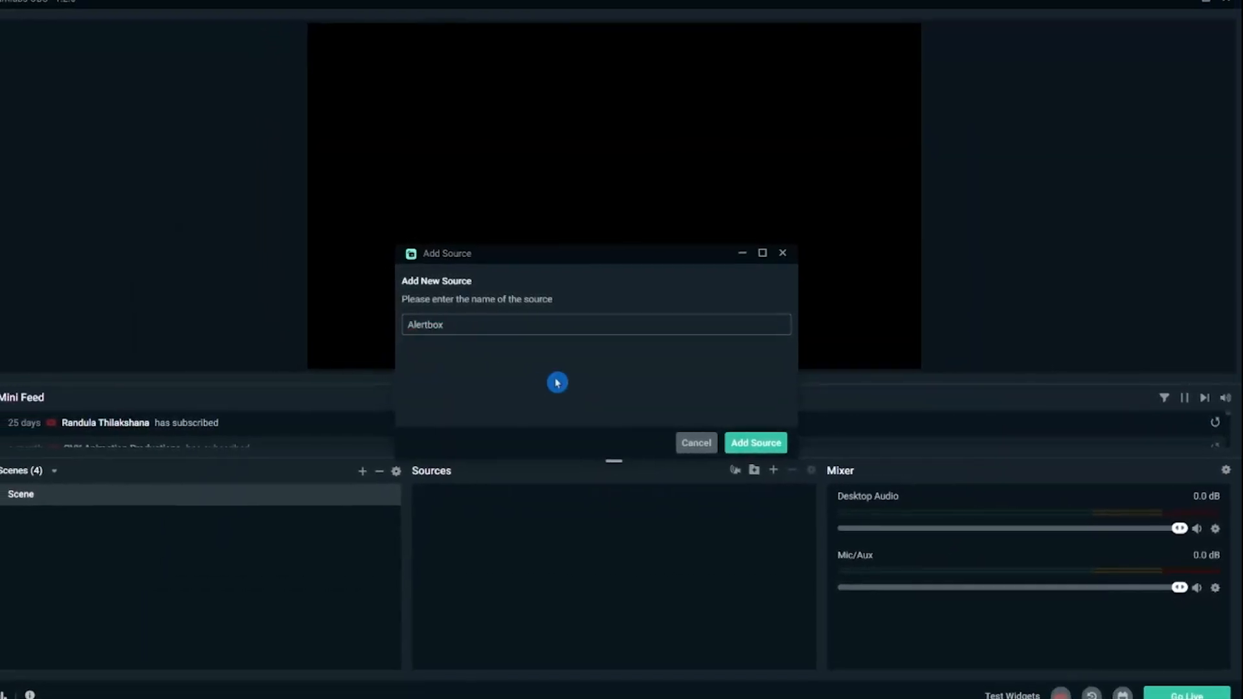
left_click(731, 447)
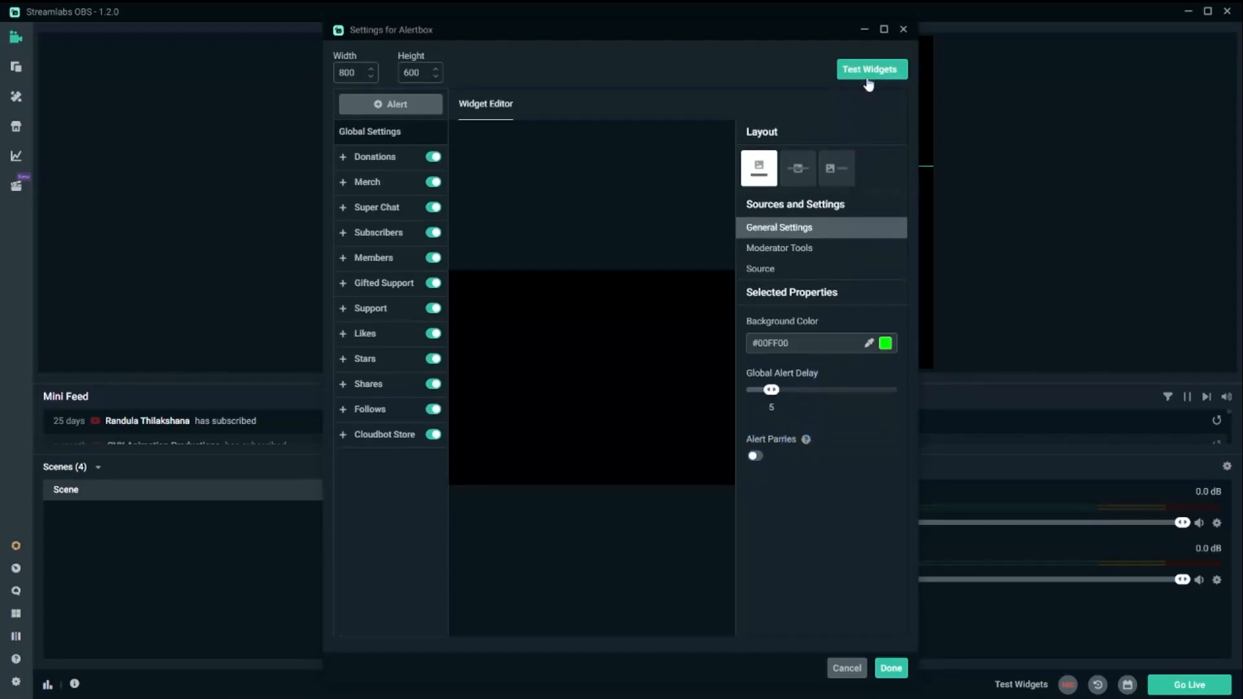
left_click(903, 31)
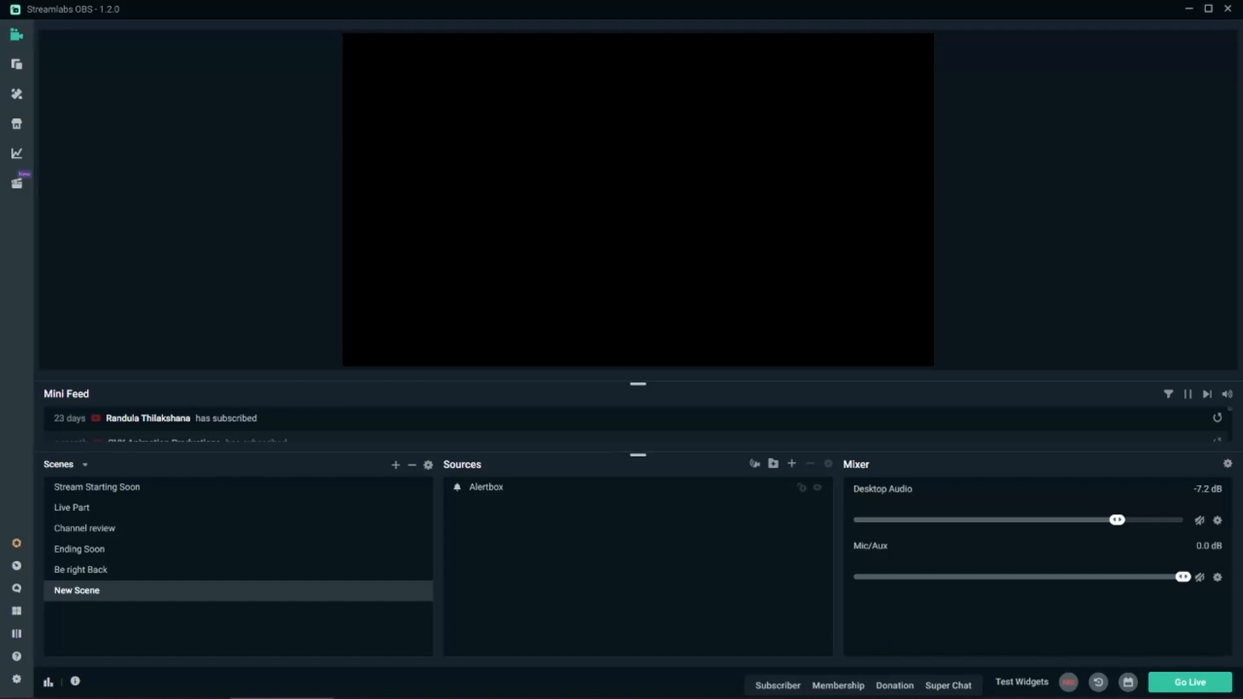
- Select the Alertbox source in the New Scene and trigger a test Subscriber alert
left_click(639, 486)
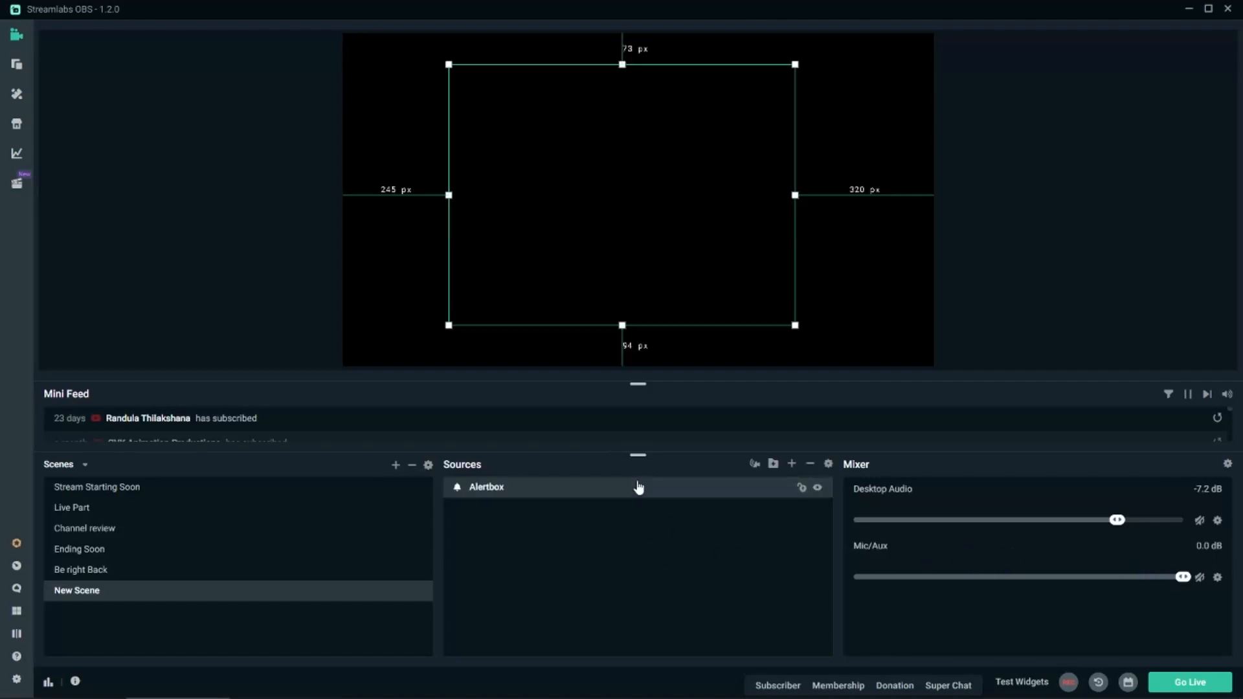
left_click(774, 684)
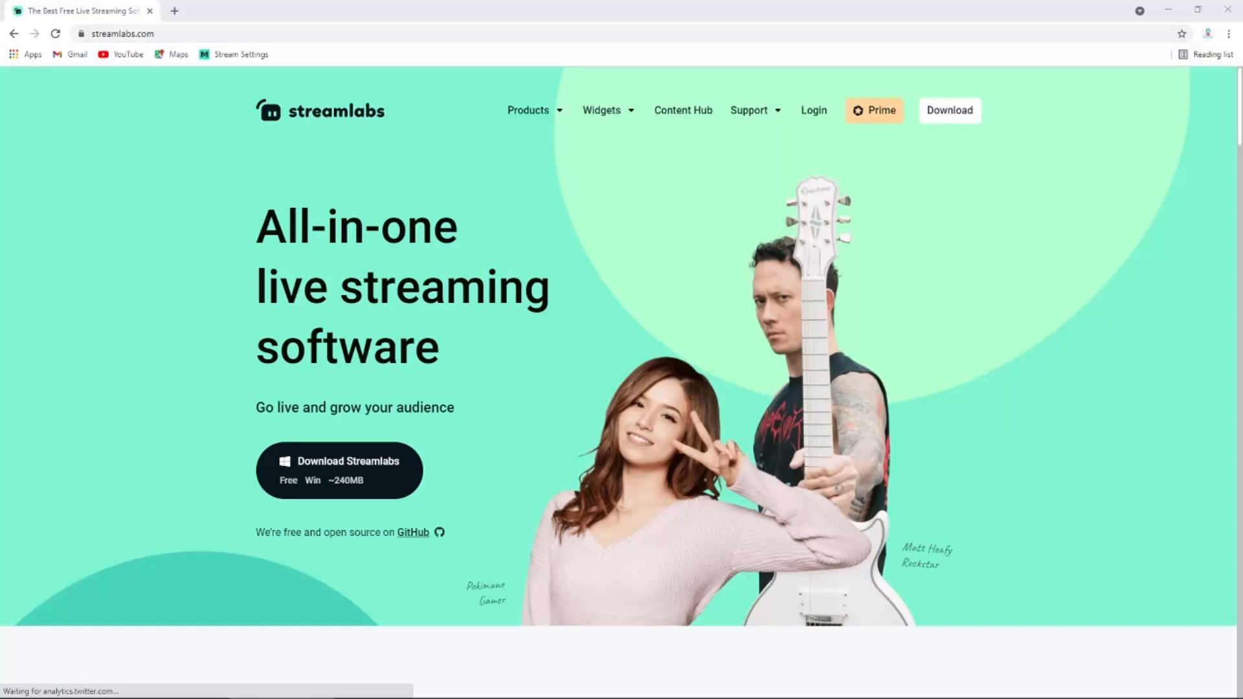
- Switch to Streamlabs OBS and check in its settings which account is logged in
left_click(174, 686)
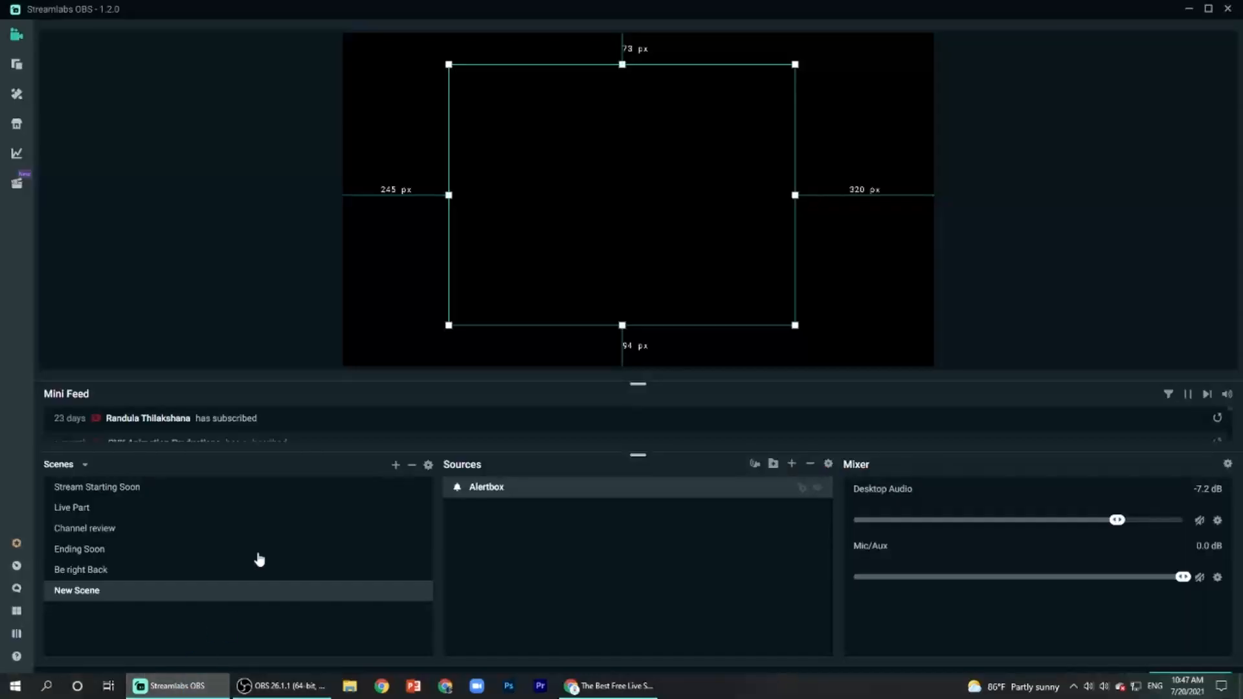
left_click(14, 680)
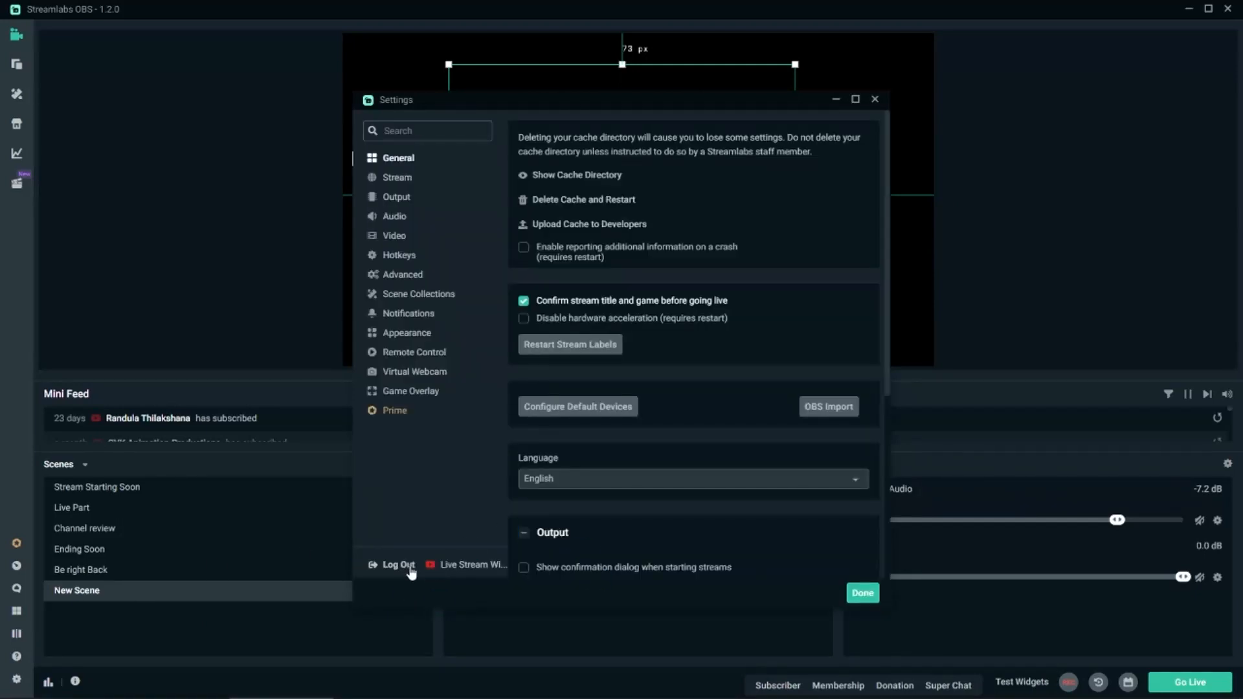
left_click(873, 103)
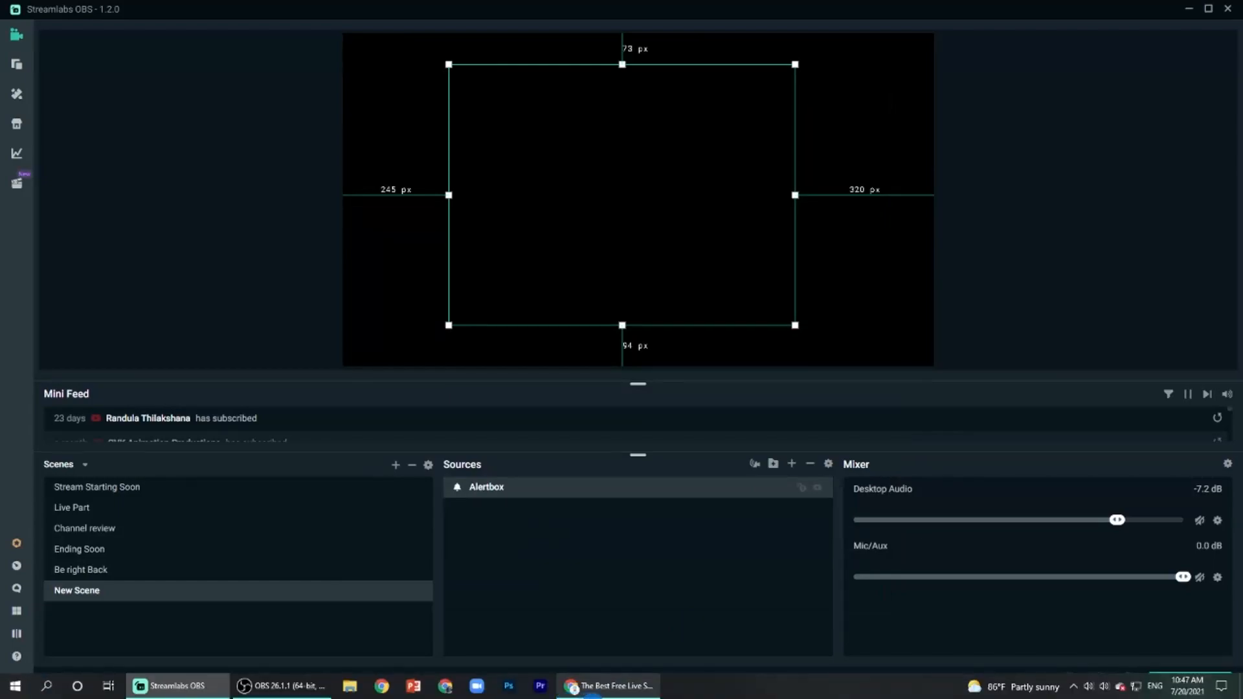
- Switch to the Streamlabs website in Chrome and log in with YouTube using the listed Google account
left_click(592, 690)
left_click(814, 111)
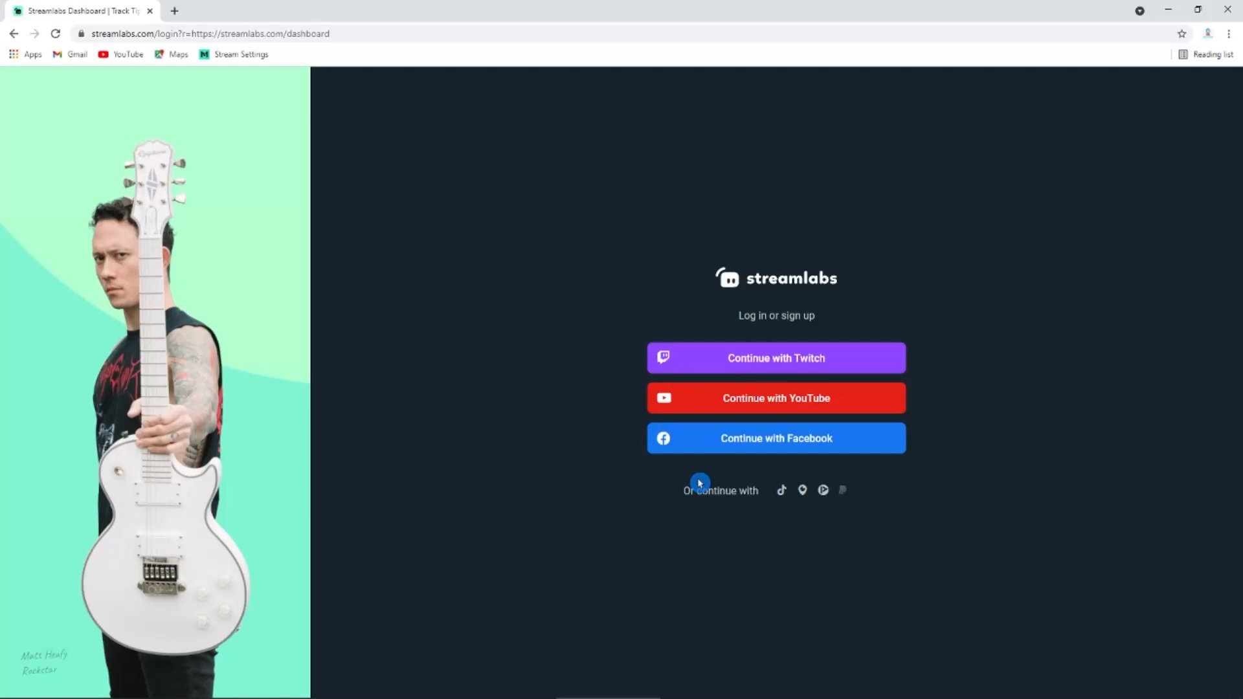
left_click(739, 399)
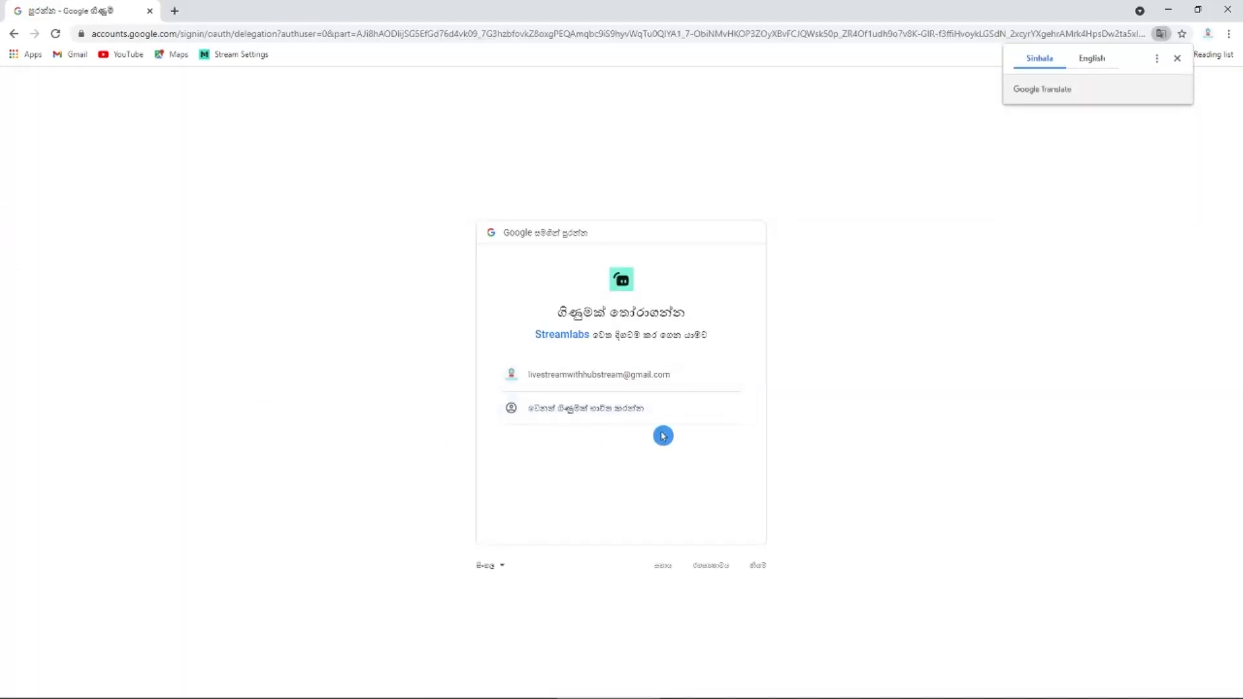
left_click(613, 376)
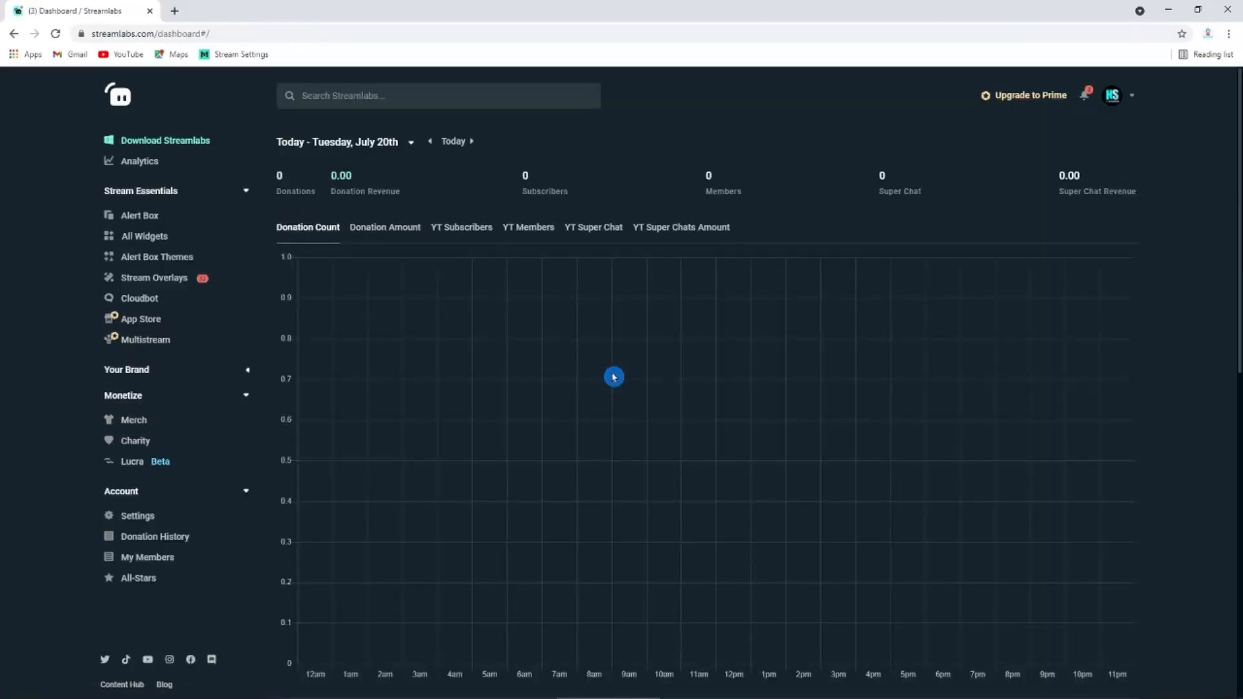
- Look over the Streamlabs dashboard with its recent events and open the Alert Box page
scroll(343, 447, "down", 5)
scroll(346, 442, "up", 5)
scroll(346, 442, "down", 5)
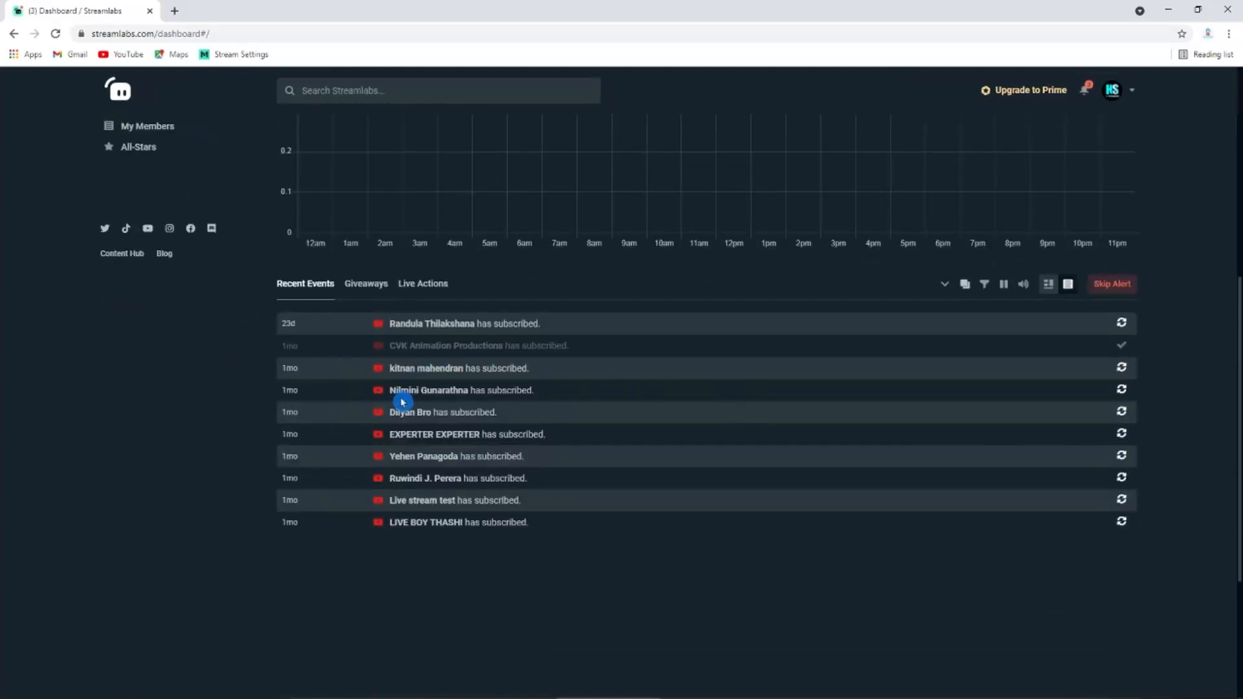
scroll(406, 402, "down", 3)
scroll(406, 402, "up", 10)
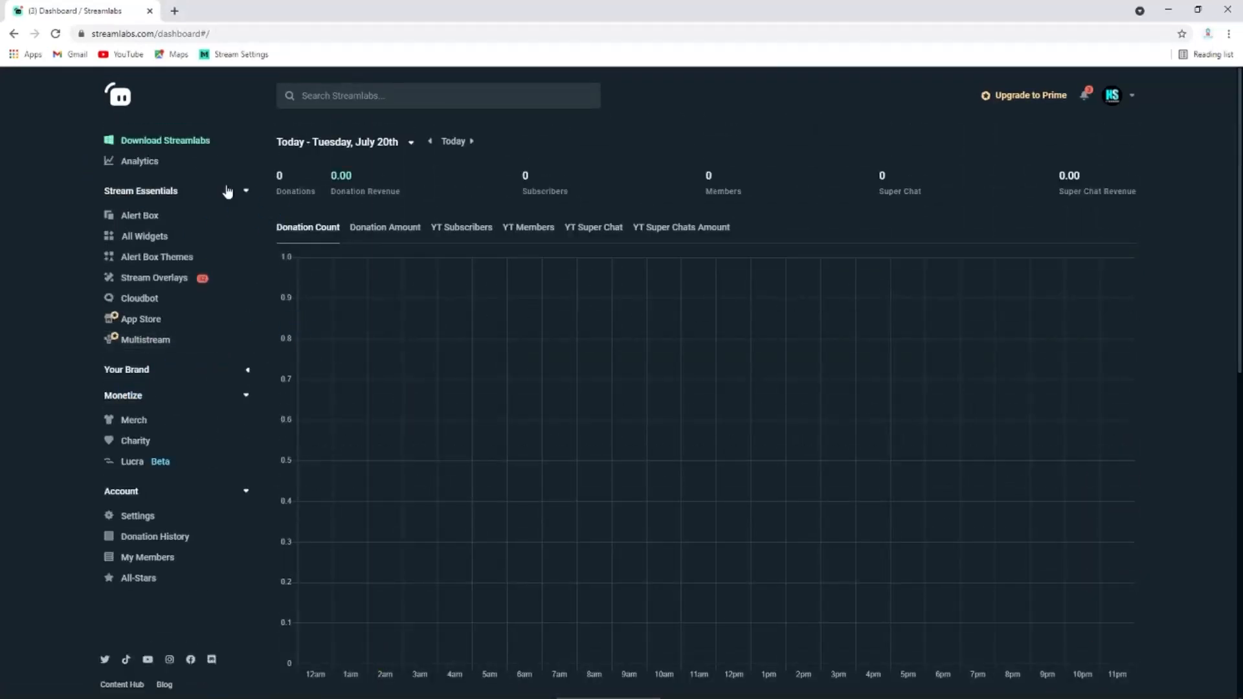
left_click(130, 216)
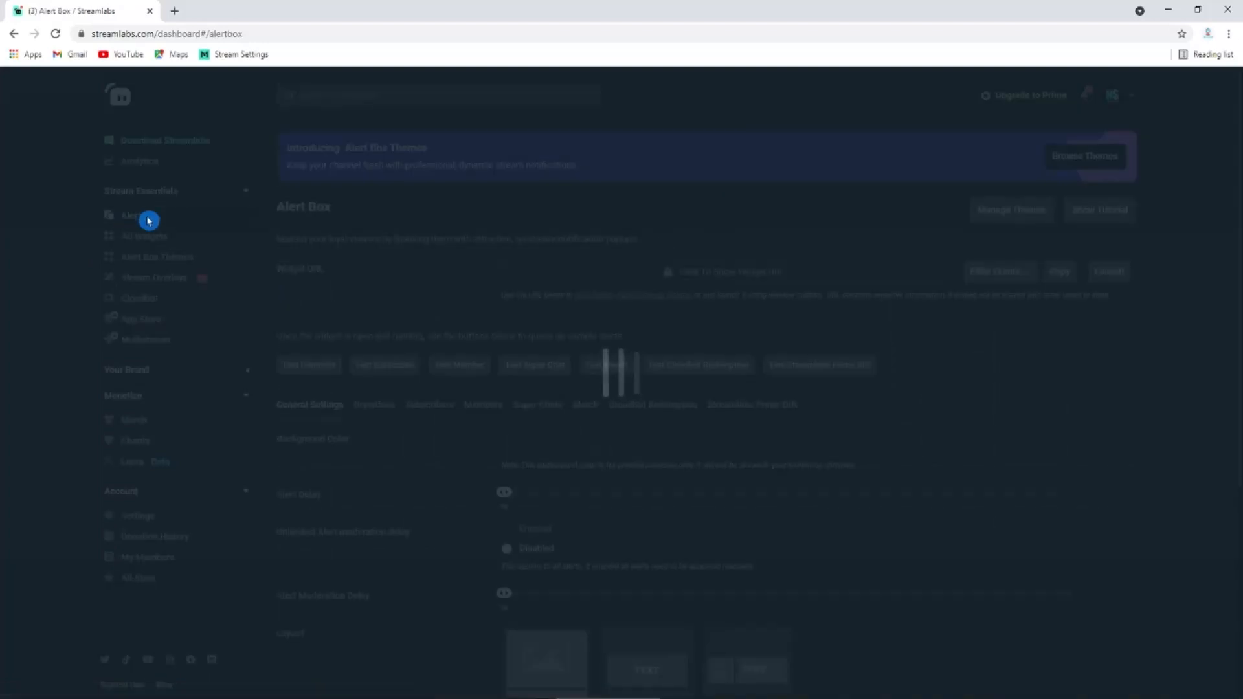
- Open the Subscribers alert settings of the Alert Box and bring up the image and sound options
scroll(414, 335, "down", 4)
scroll(420, 337, "up", 3)
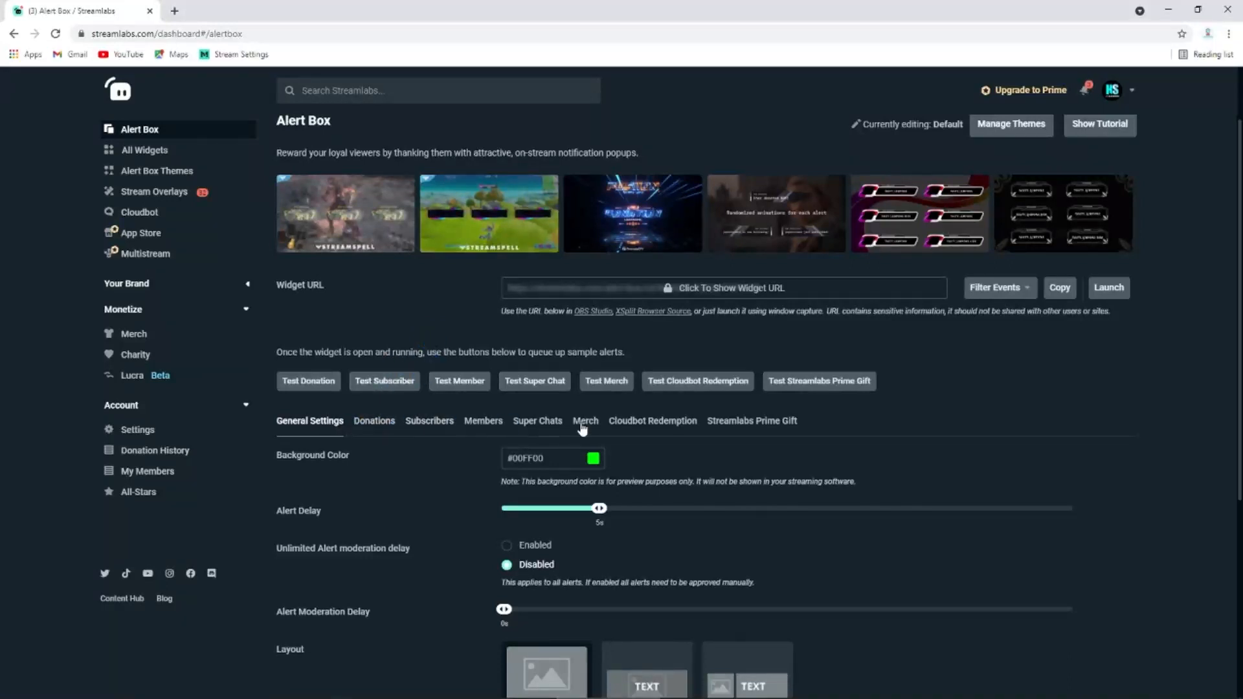
left_click(444, 430)
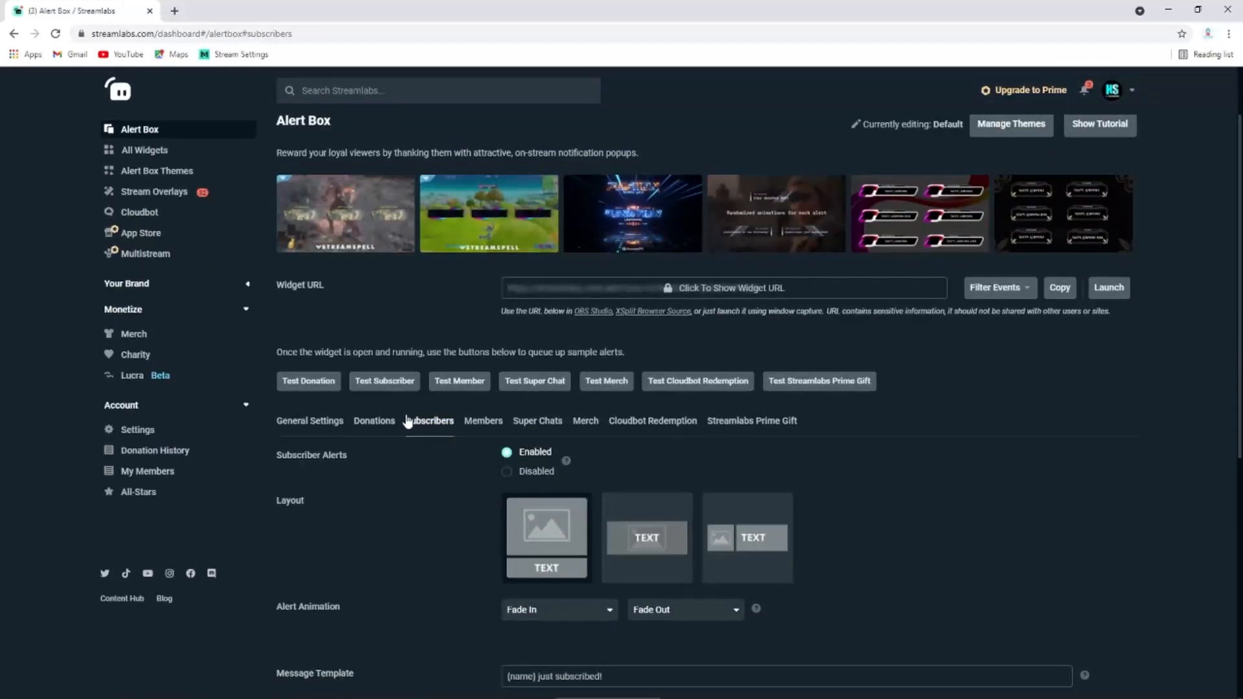
scroll(514, 407, "down", 7)
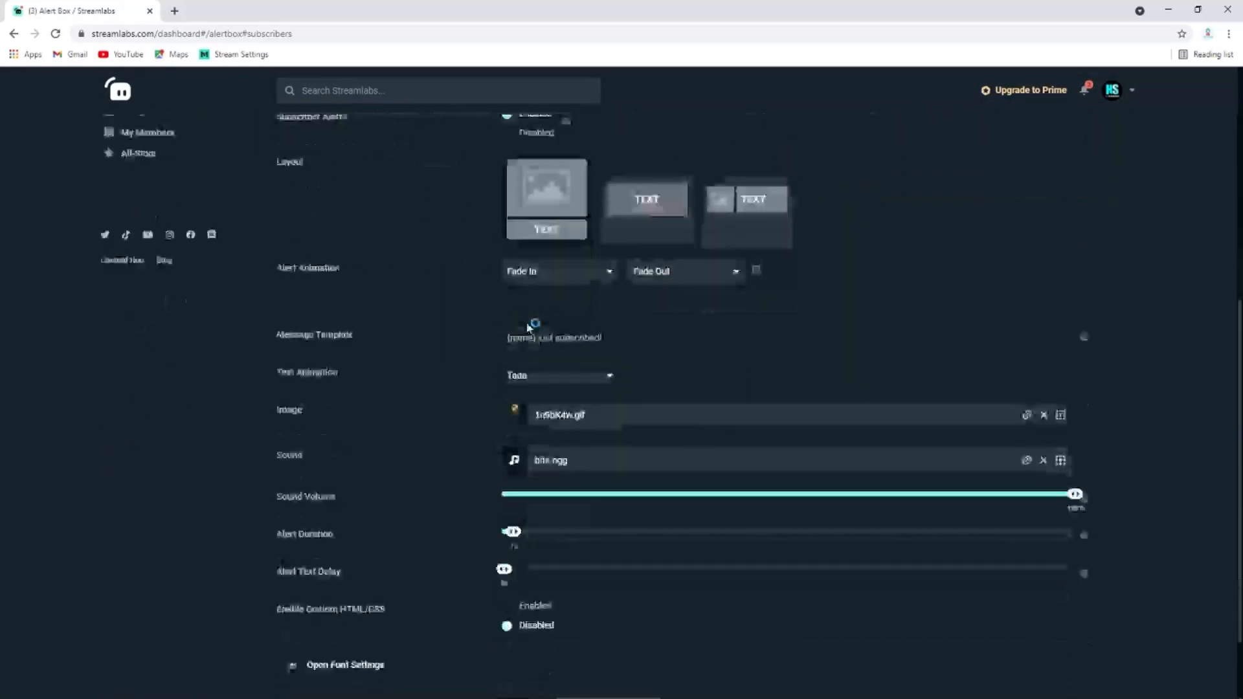
scroll(467, 356, "up", 1)
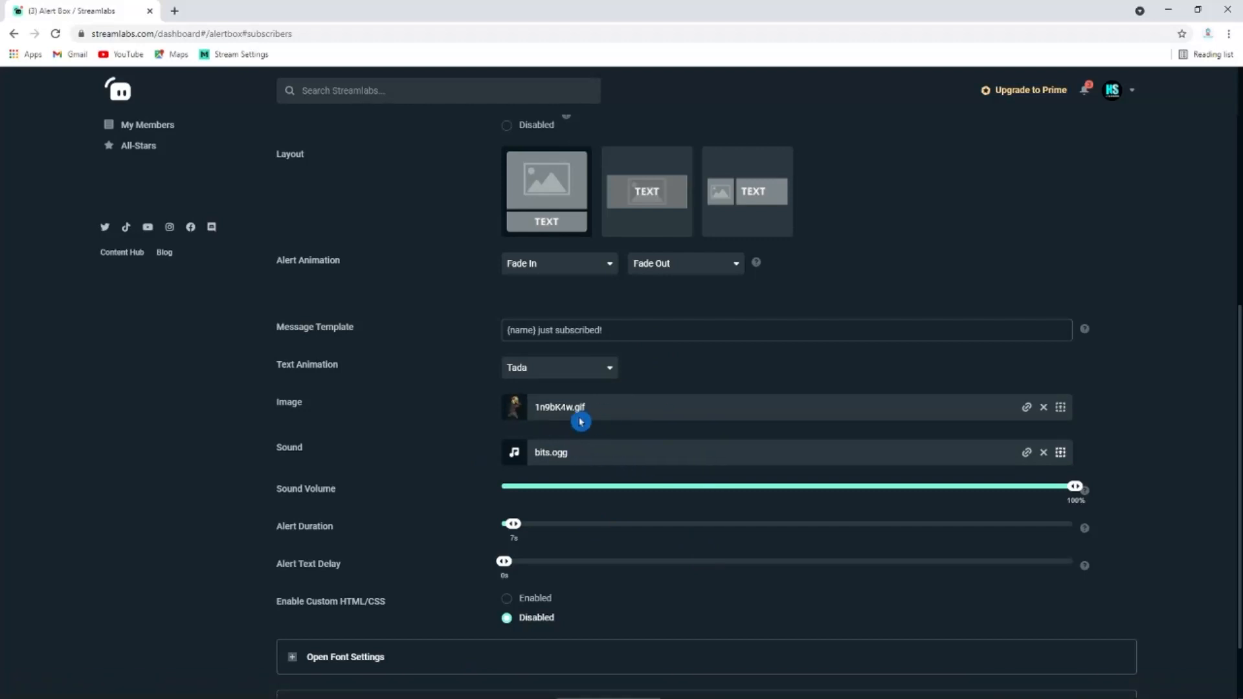
- Upload the heart-eyes emoji image 8o9v8d53-900.jpg to the subscriber alert's image gallery and mark it
left_click(1060, 407)
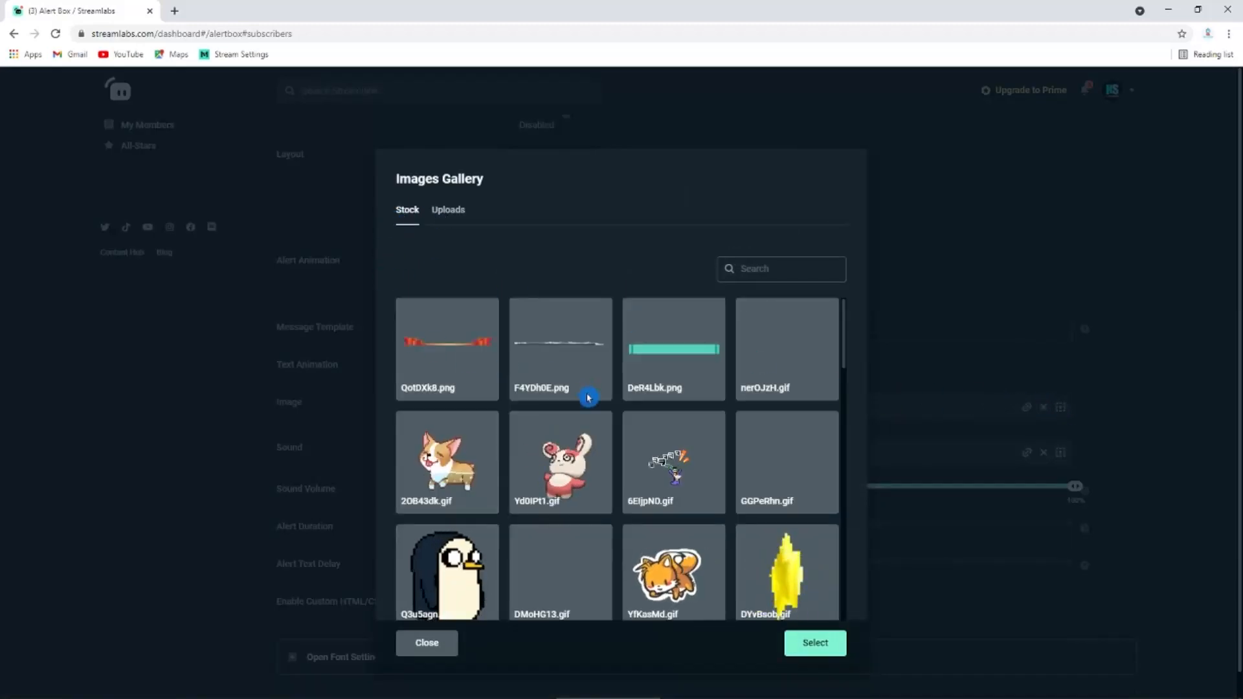
scroll(588, 394, "down", 4)
scroll(588, 403, "down", 4)
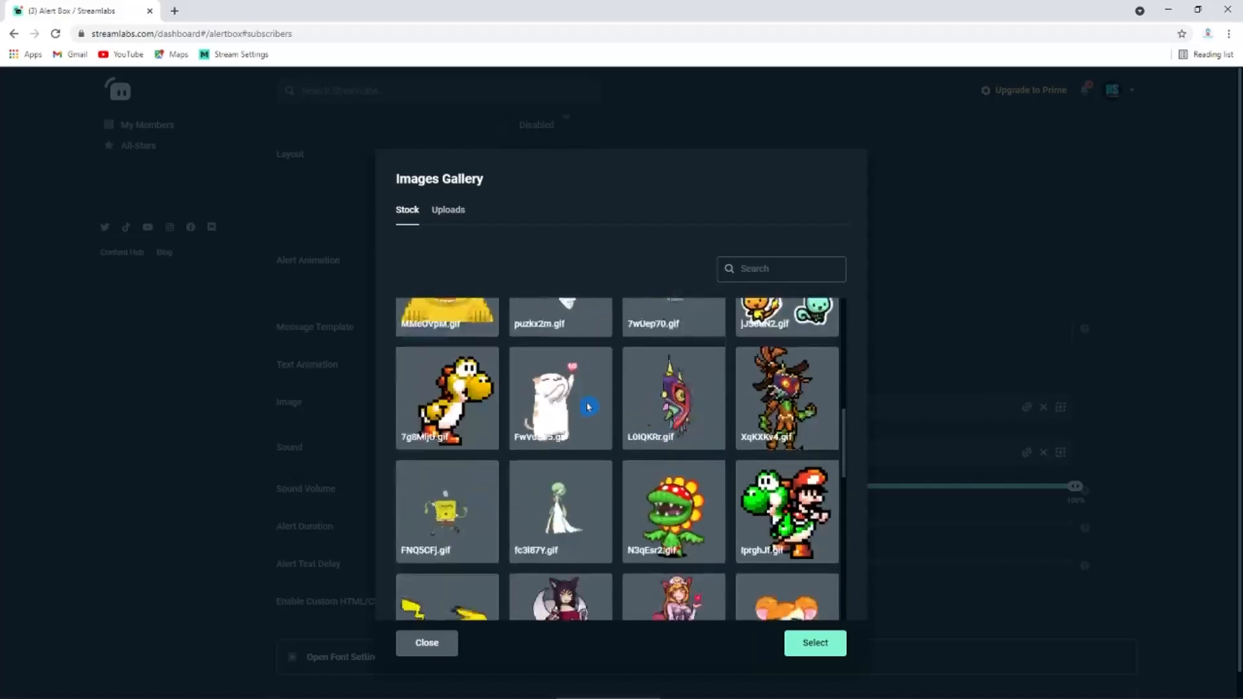
scroll(587, 406, "down", 8)
scroll(641, 408, "down", 3)
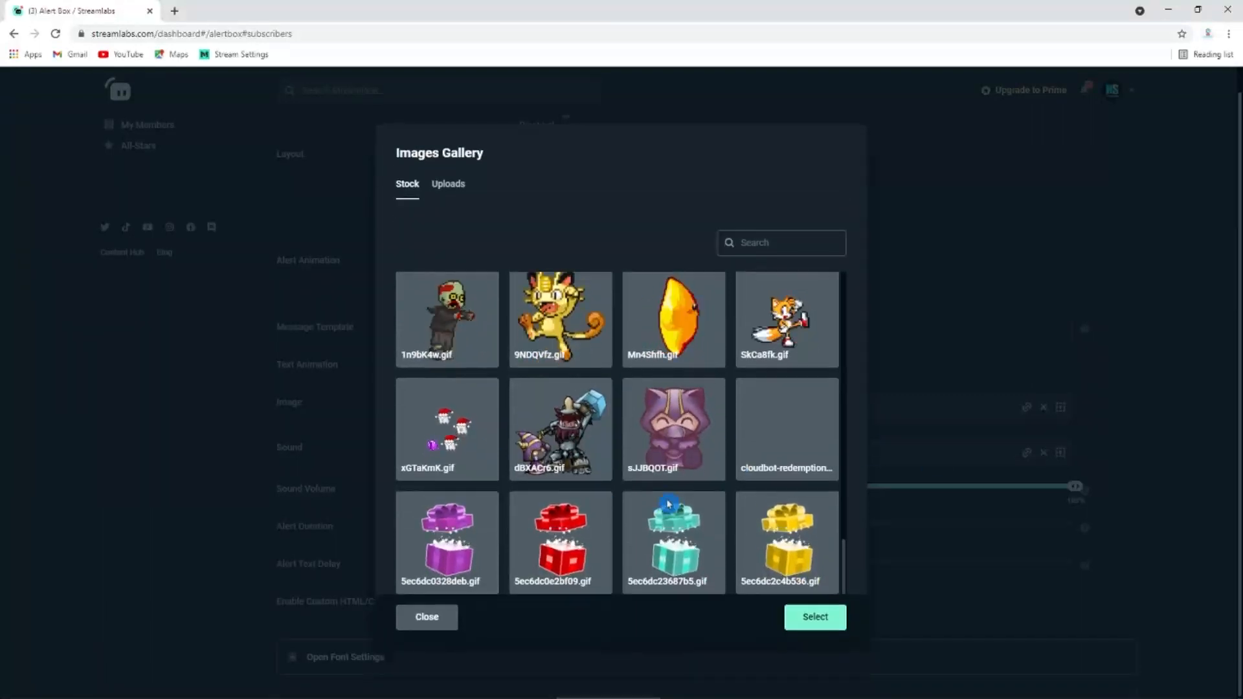
scroll(570, 327, "up", 1)
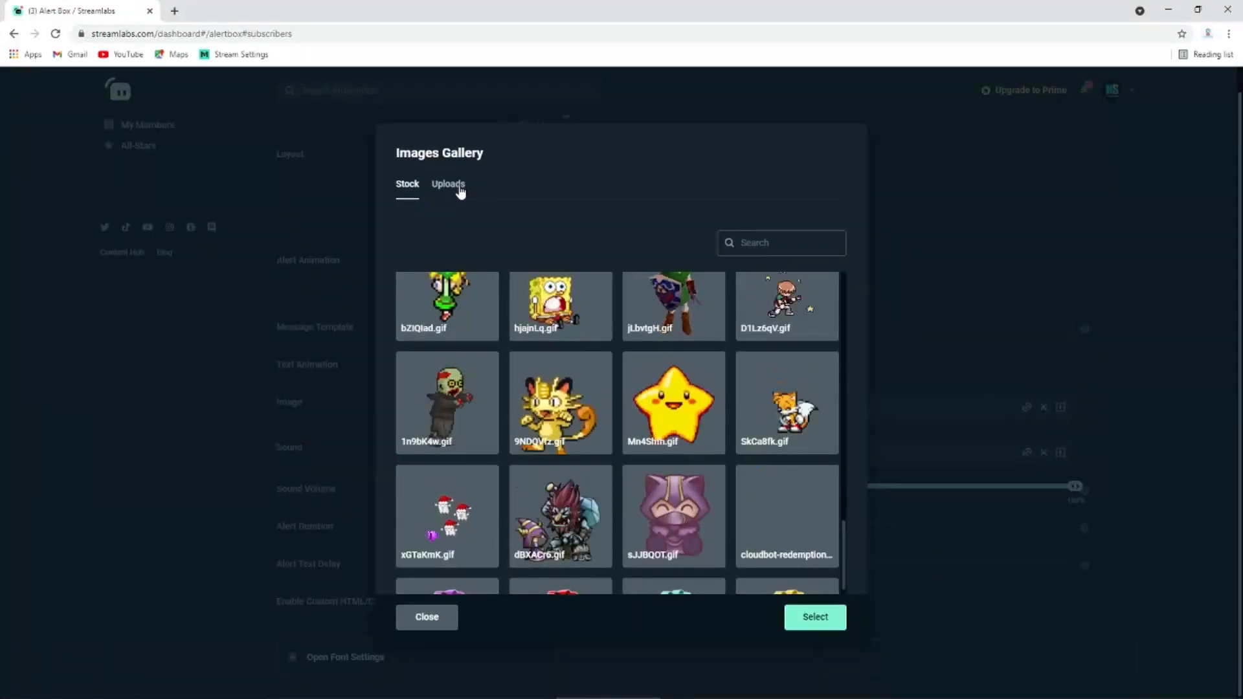
left_click(462, 188)
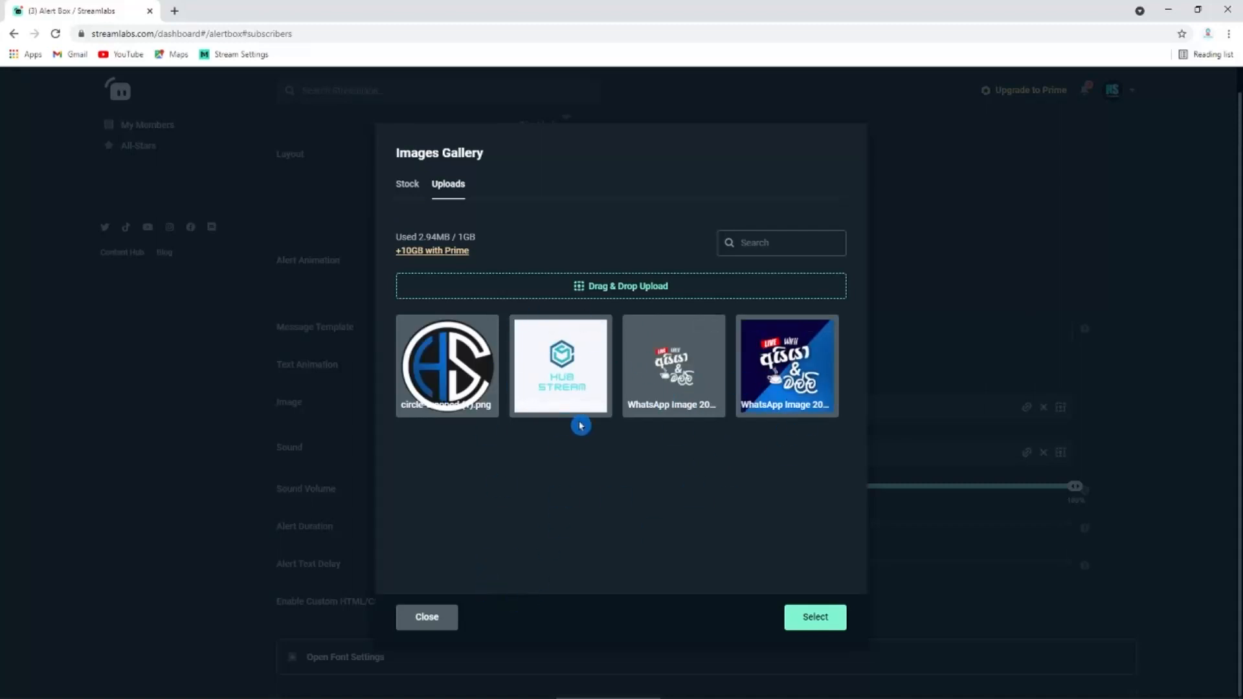
left_click(597, 287)
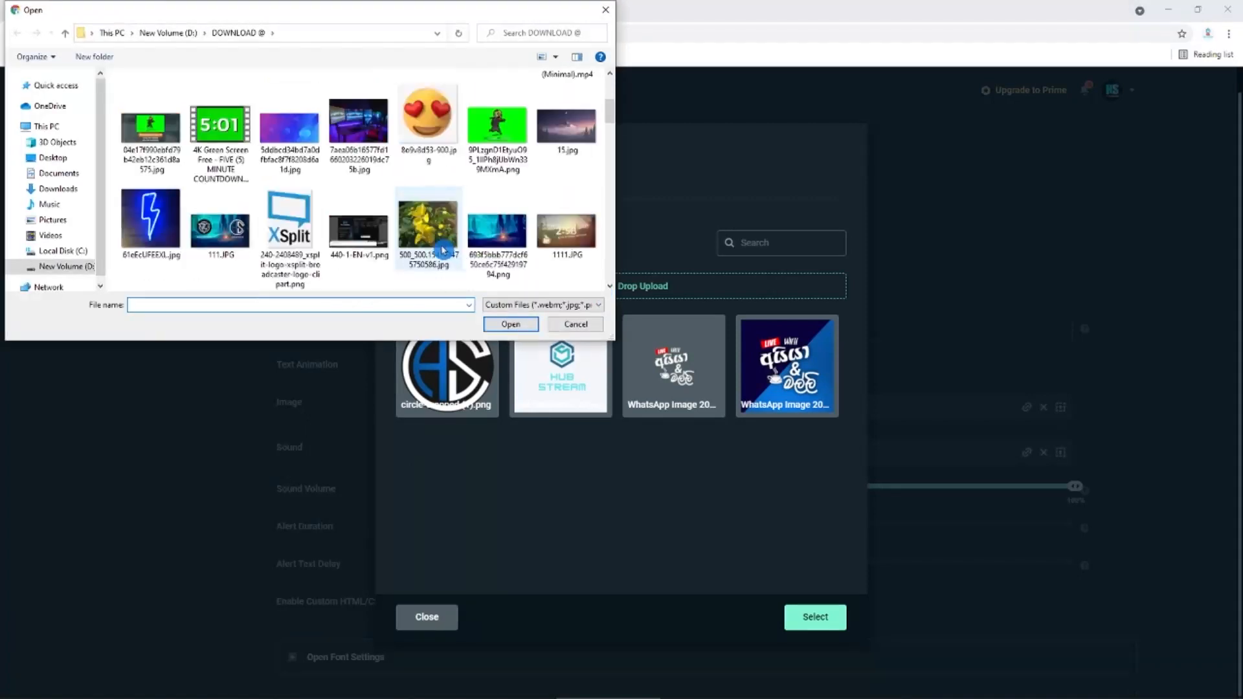
left_click(440, 149)
left_click(520, 323)
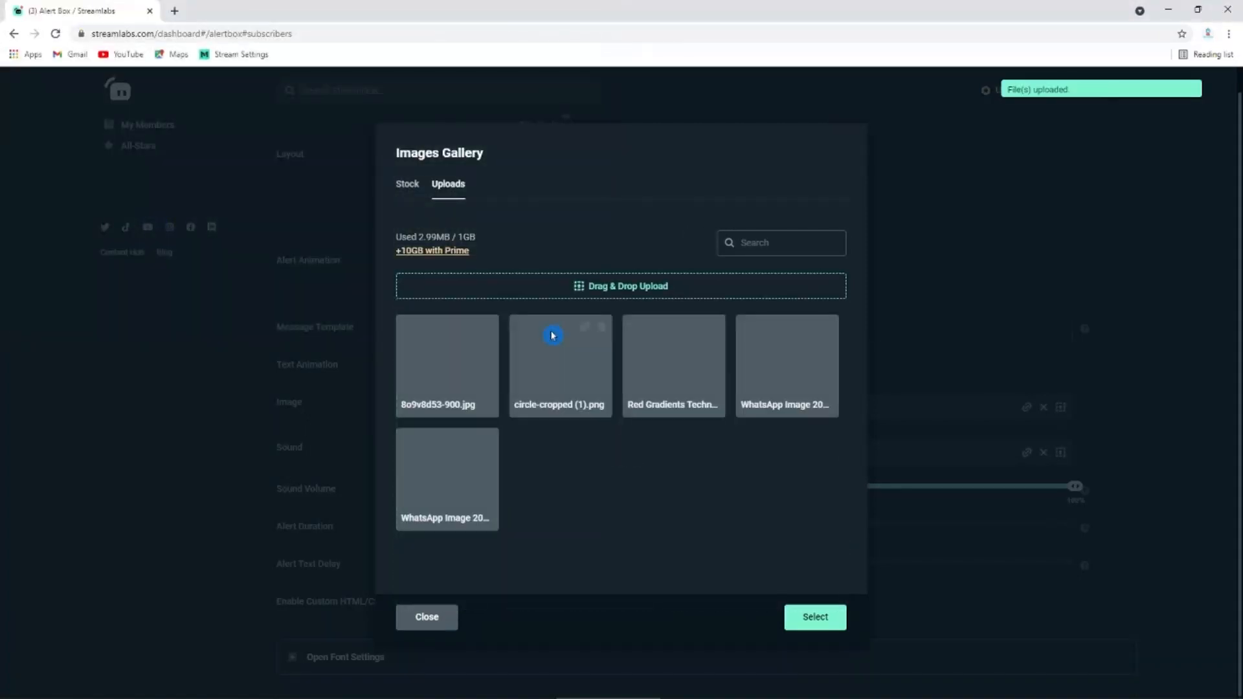
left_click(445, 365)
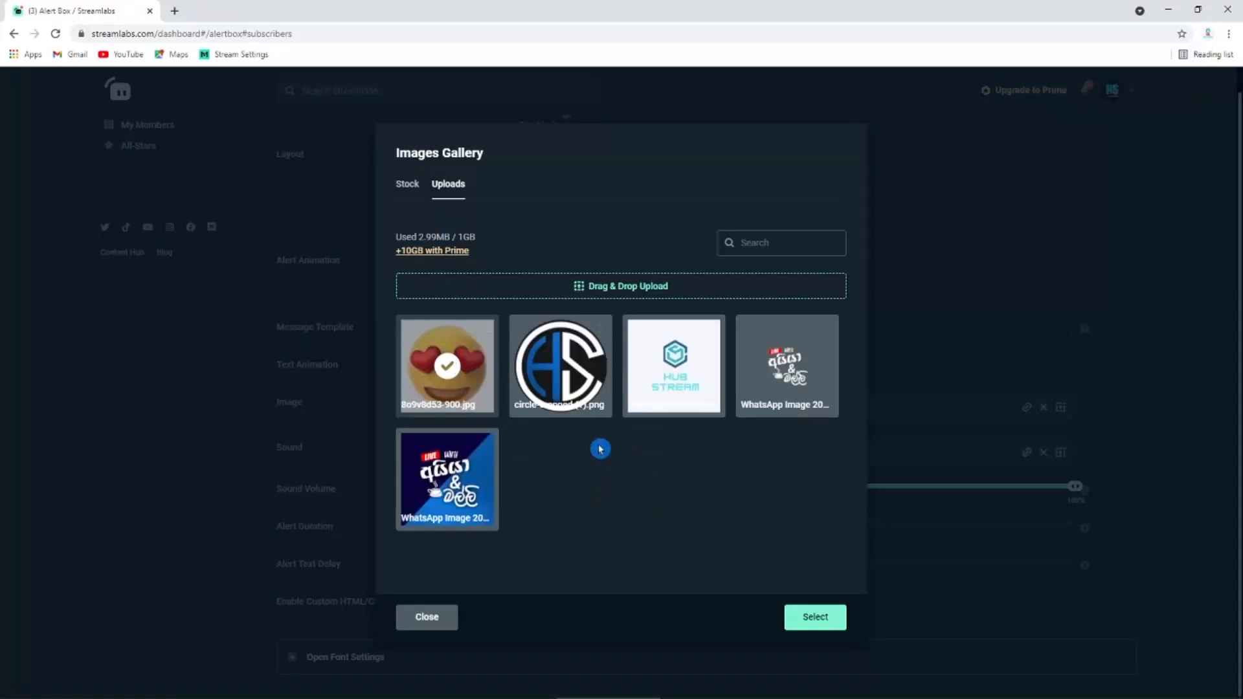
- Set the subscriber alert's image to the stock file nerOJzH.gif
left_click(411, 187)
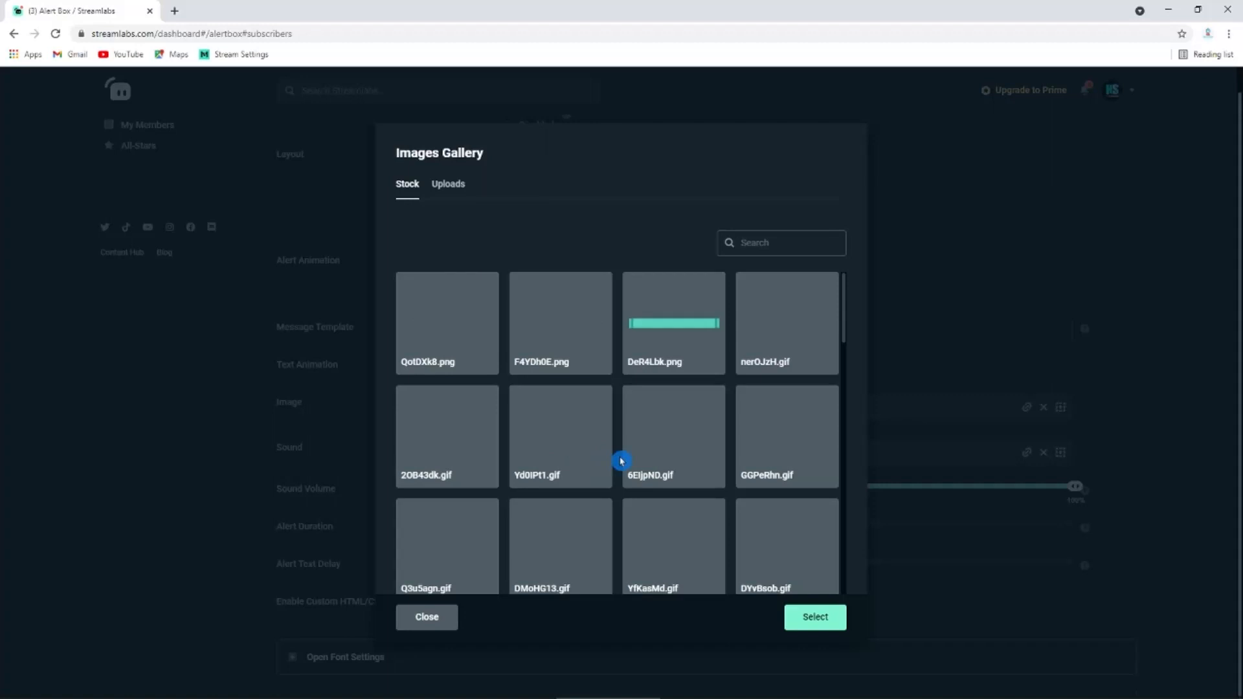
scroll(621, 457, "down", 2)
scroll(622, 457, "up", 2)
left_click(772, 352)
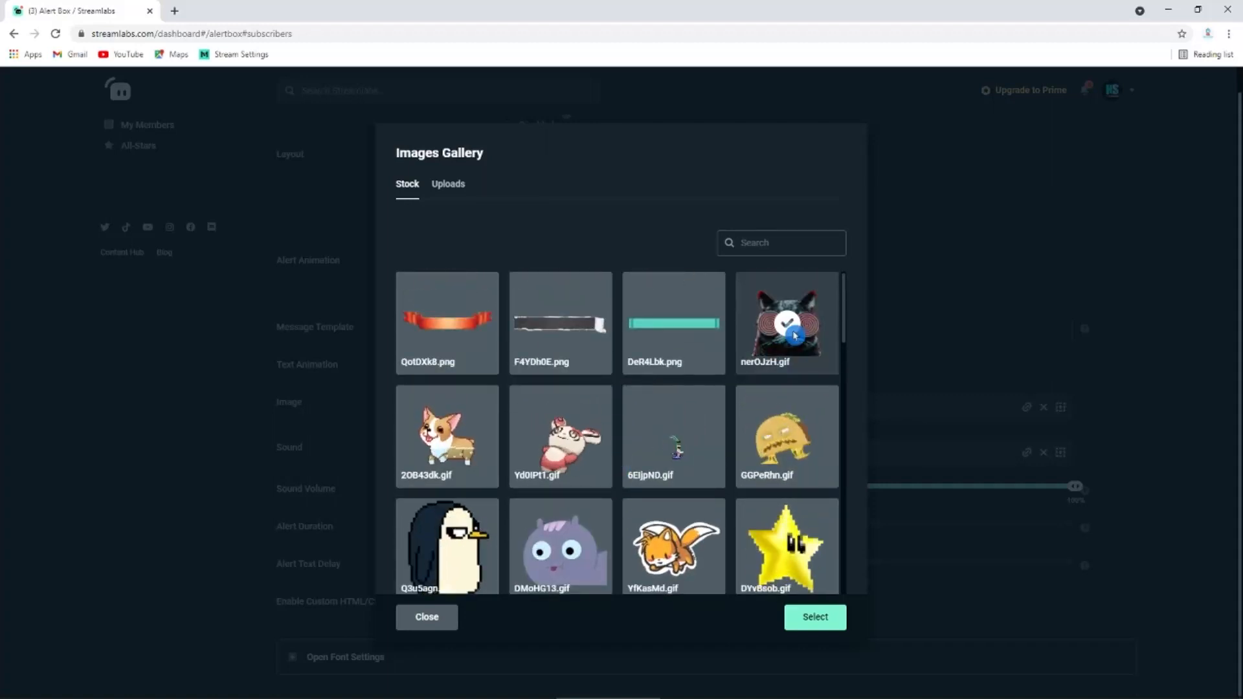
left_click(808, 616)
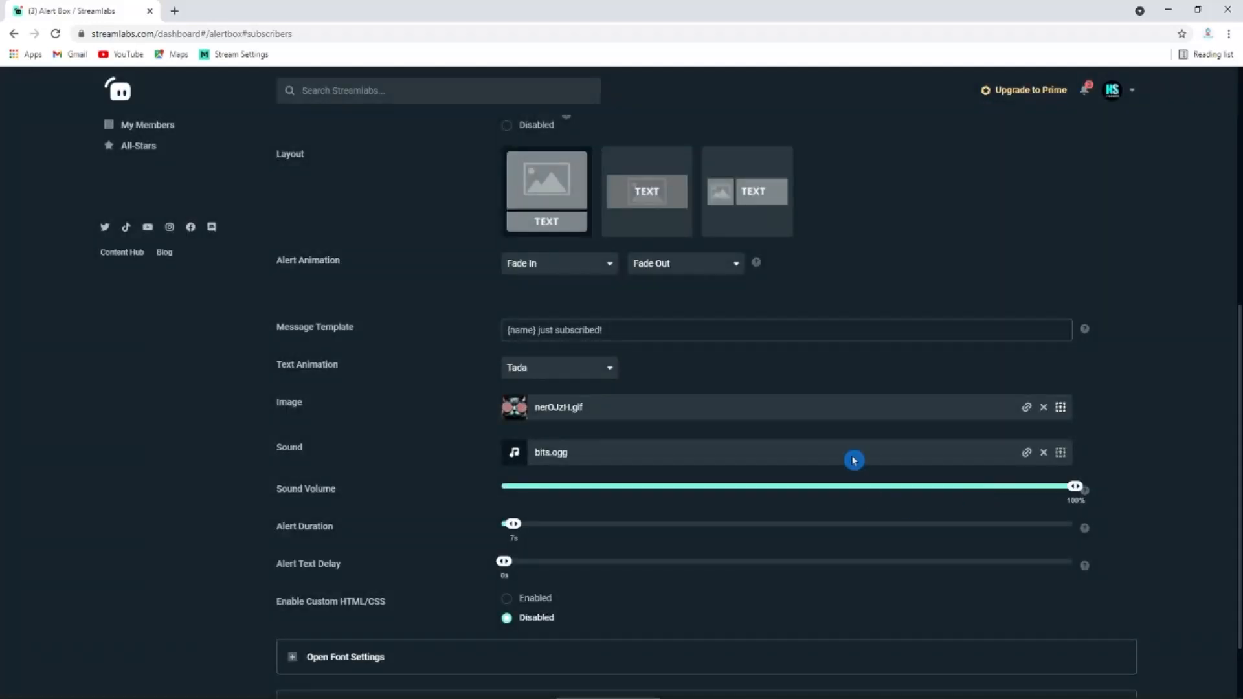
- Open the subscriber alert's sound gallery and preview the free stock sounds Bits, Bits 10, Bits 100, Bits 500 and Bits 10000
left_click(1061, 453)
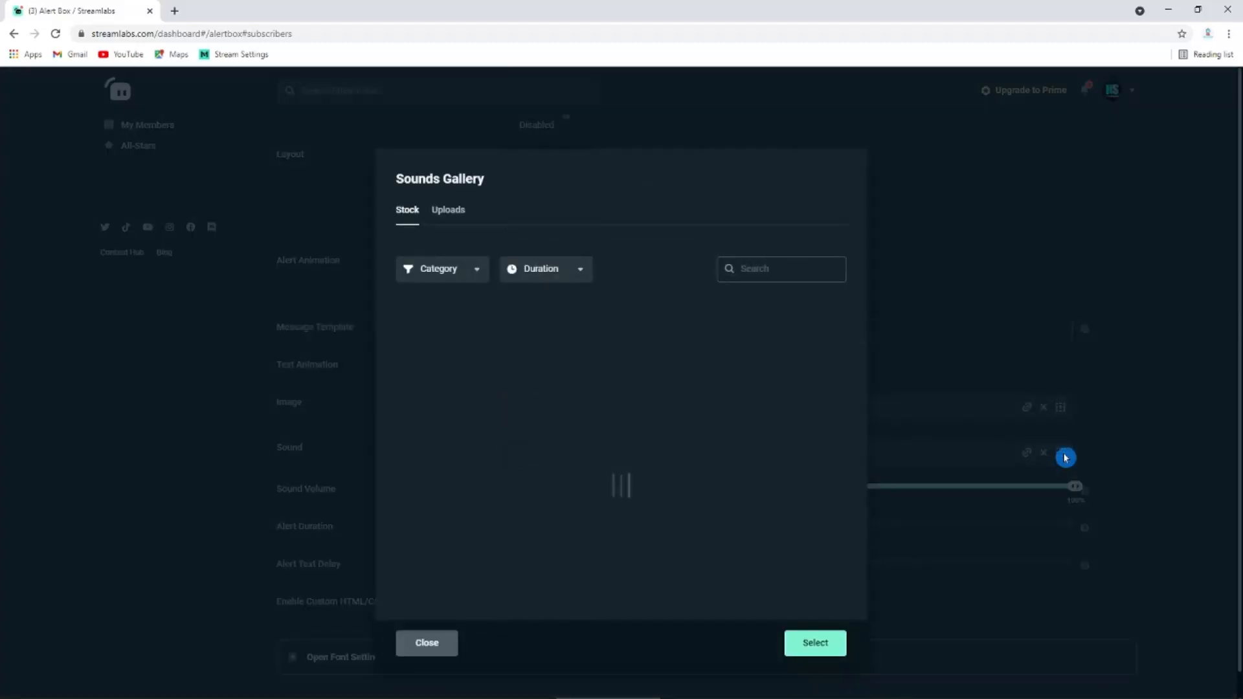
scroll(490, 327, "down", 5)
scroll(491, 328, "up", 5)
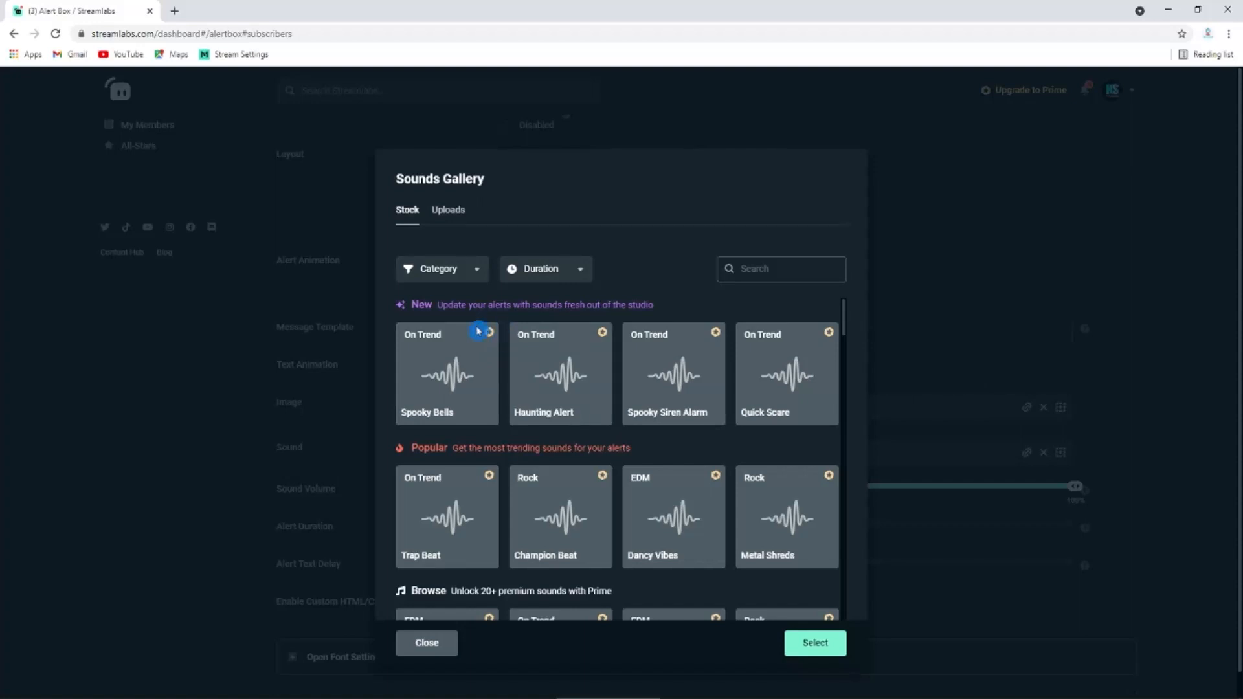
scroll(511, 350, "down", 7)
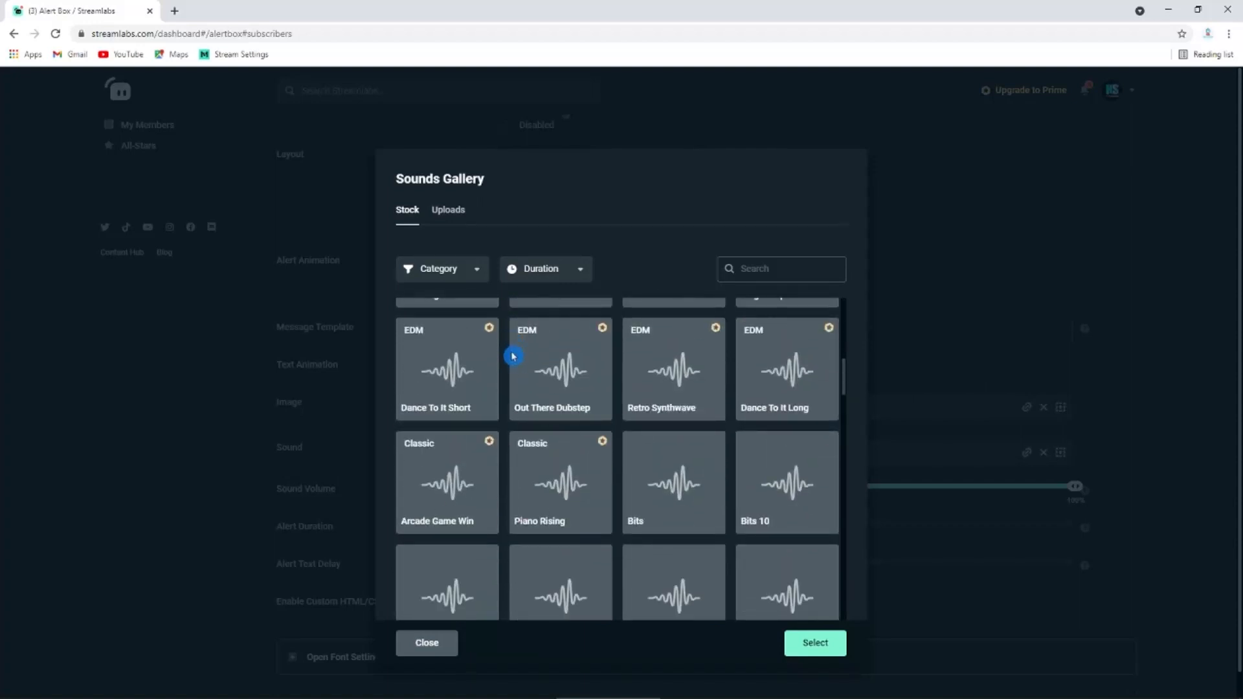
left_click(674, 493)
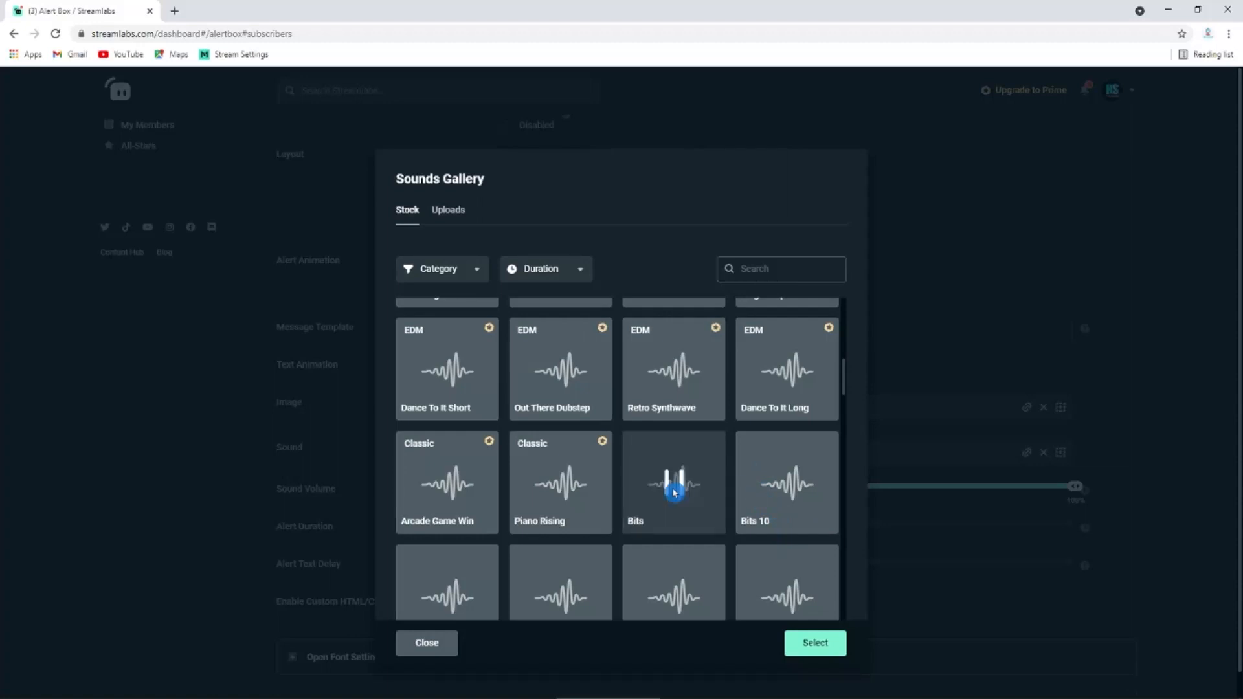
left_click(766, 493)
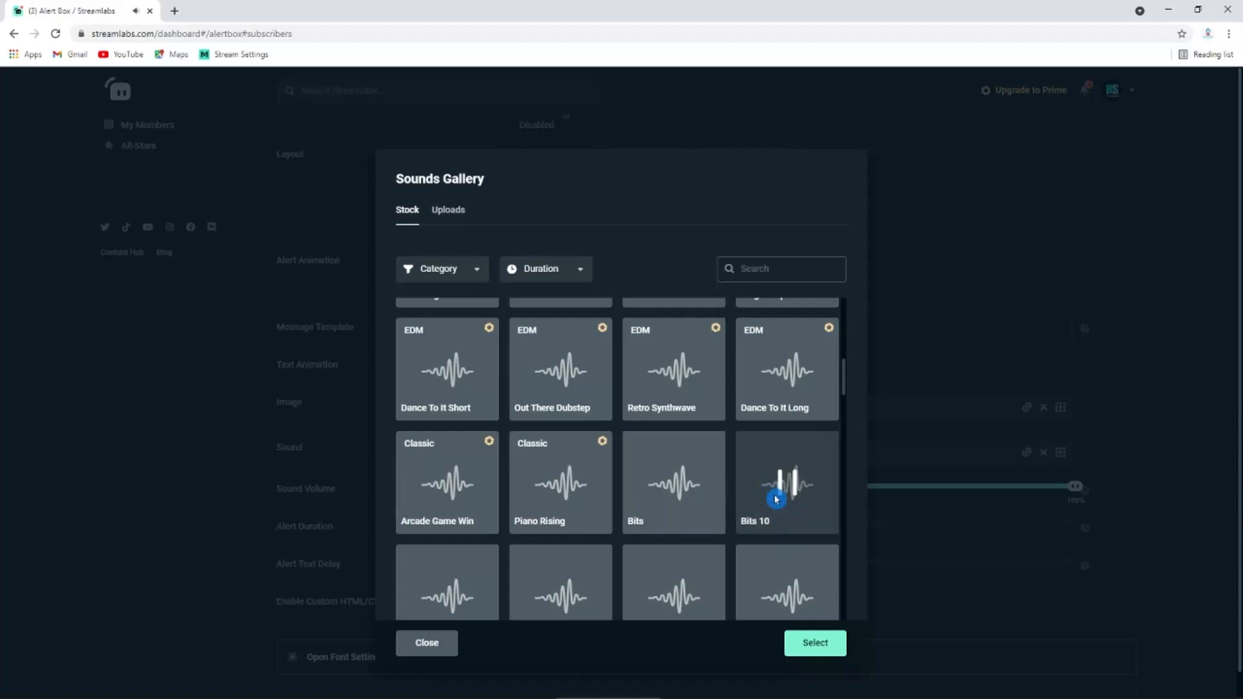
scroll(776, 499, "down", 1)
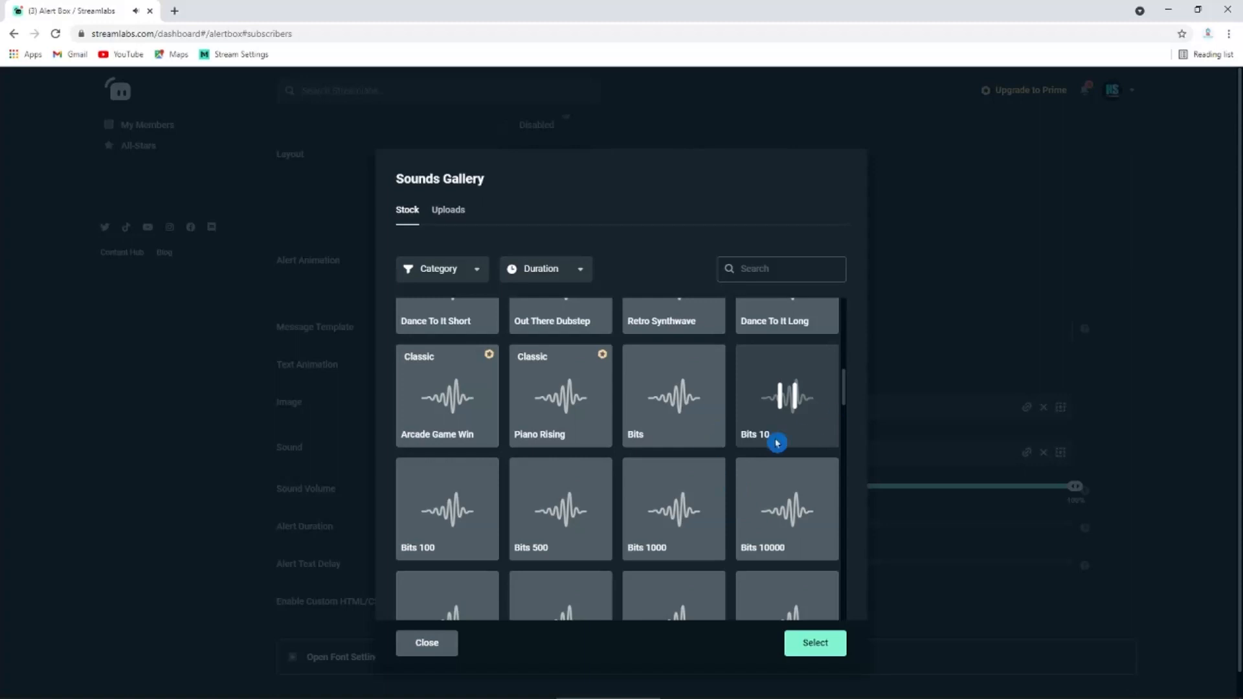
left_click(450, 521)
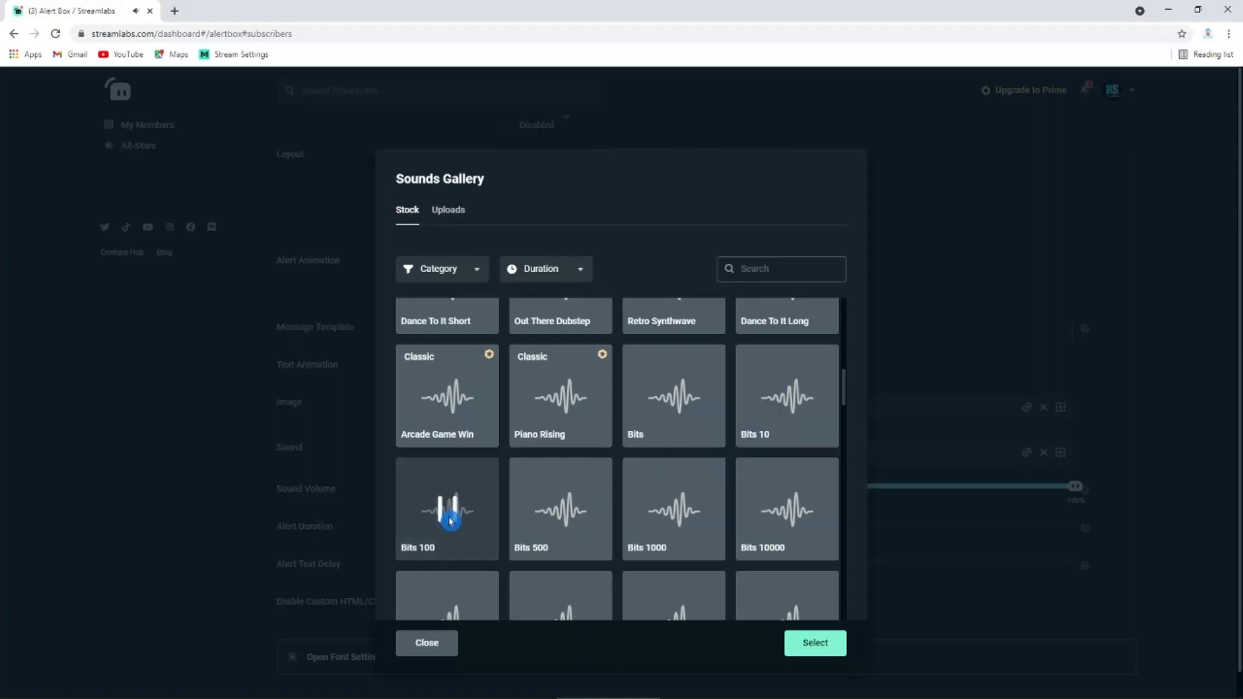
scroll(446, 509, "down", 1)
left_click(560, 425)
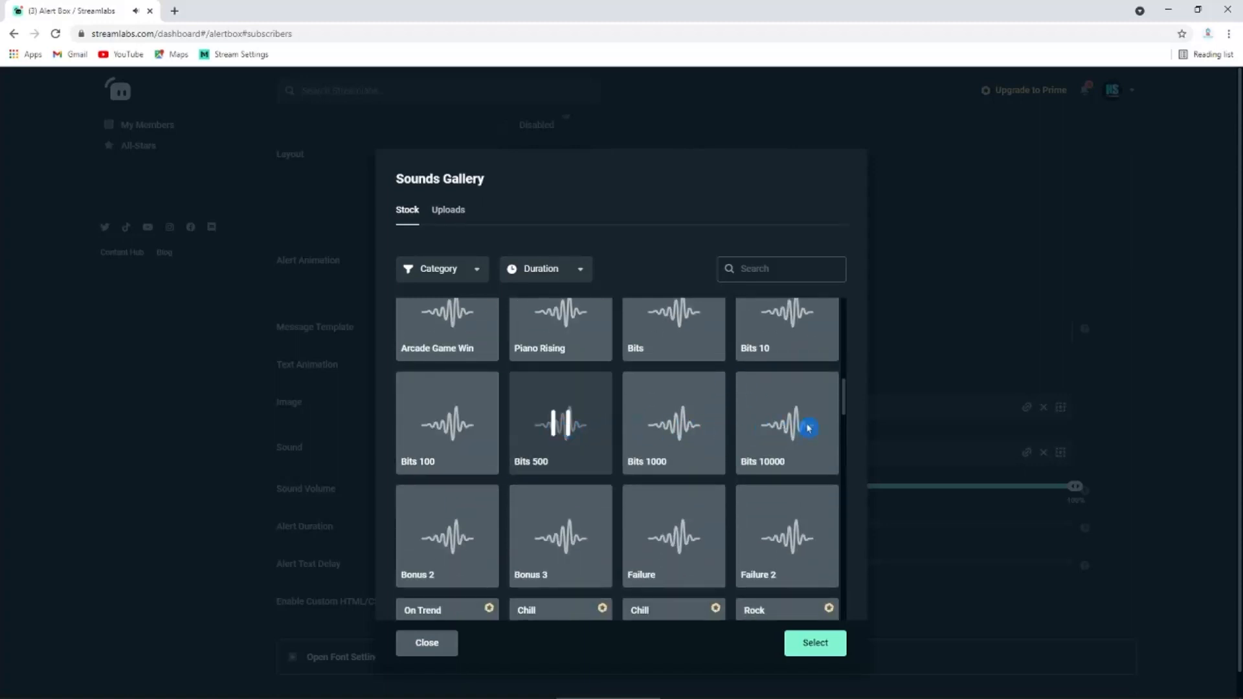
left_click(776, 442)
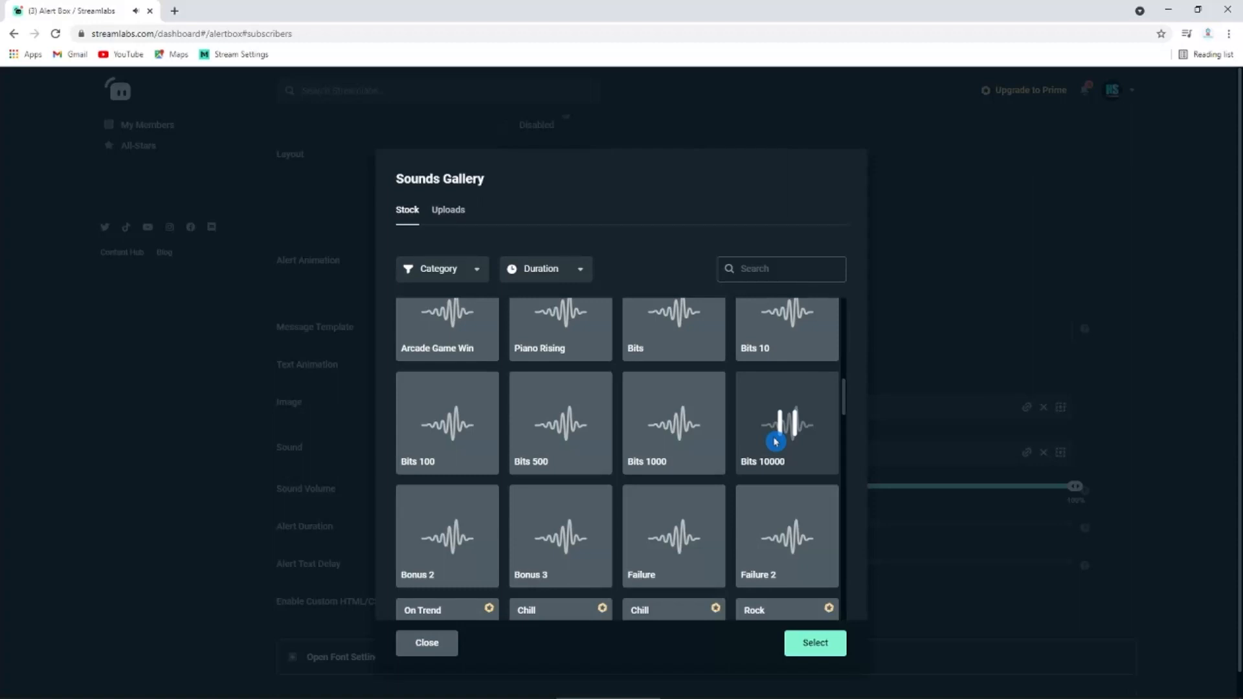
scroll(777, 437, "down", 1)
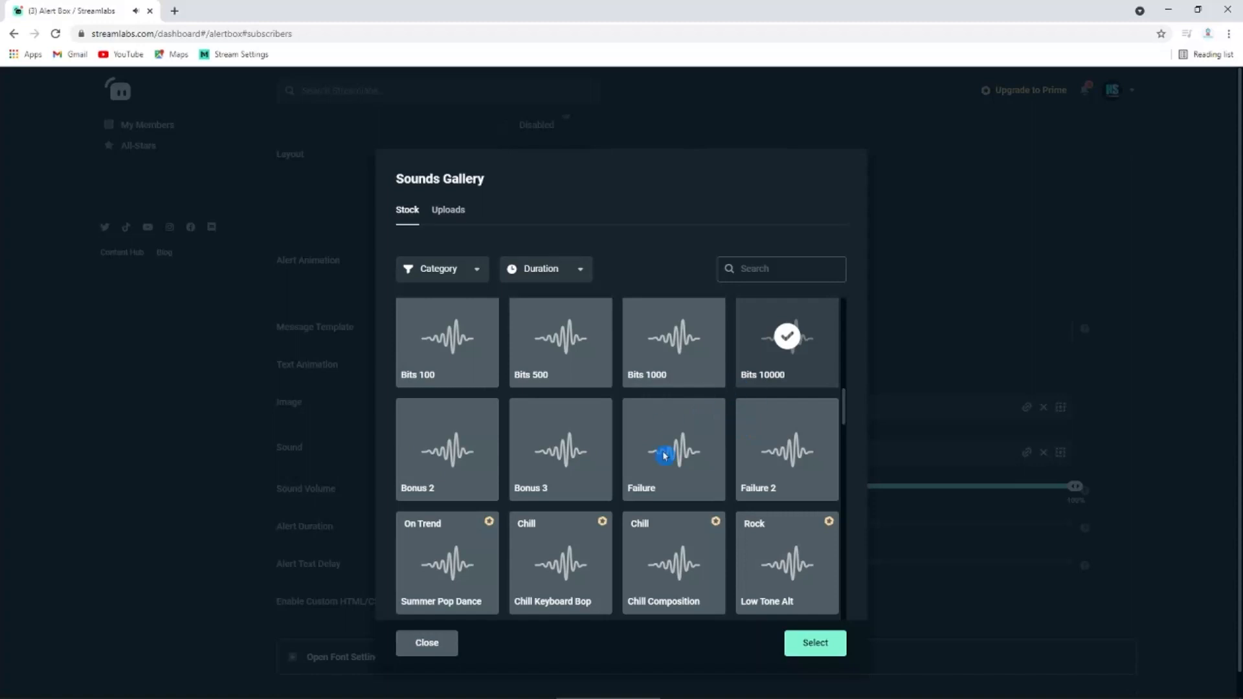
scroll(796, 444, "up", 1)
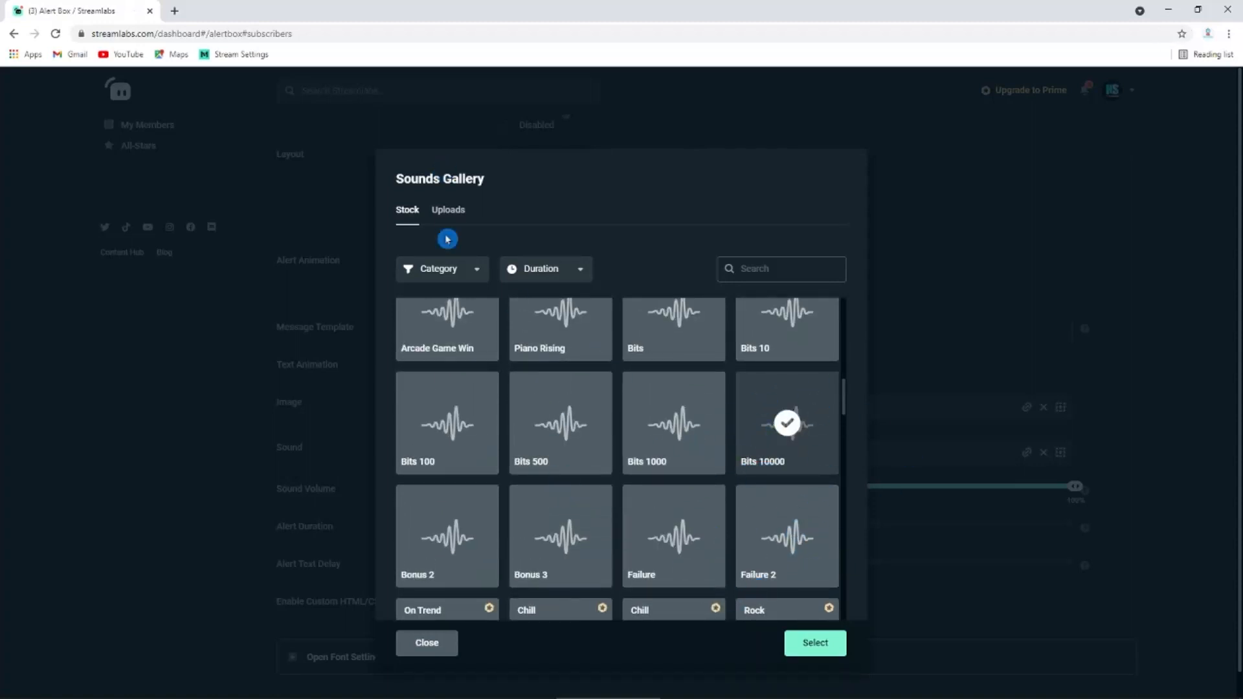
- Check the uploaded sounds and set the subscriber alert's sound to the stock sound Bits 10000
left_click(445, 209)
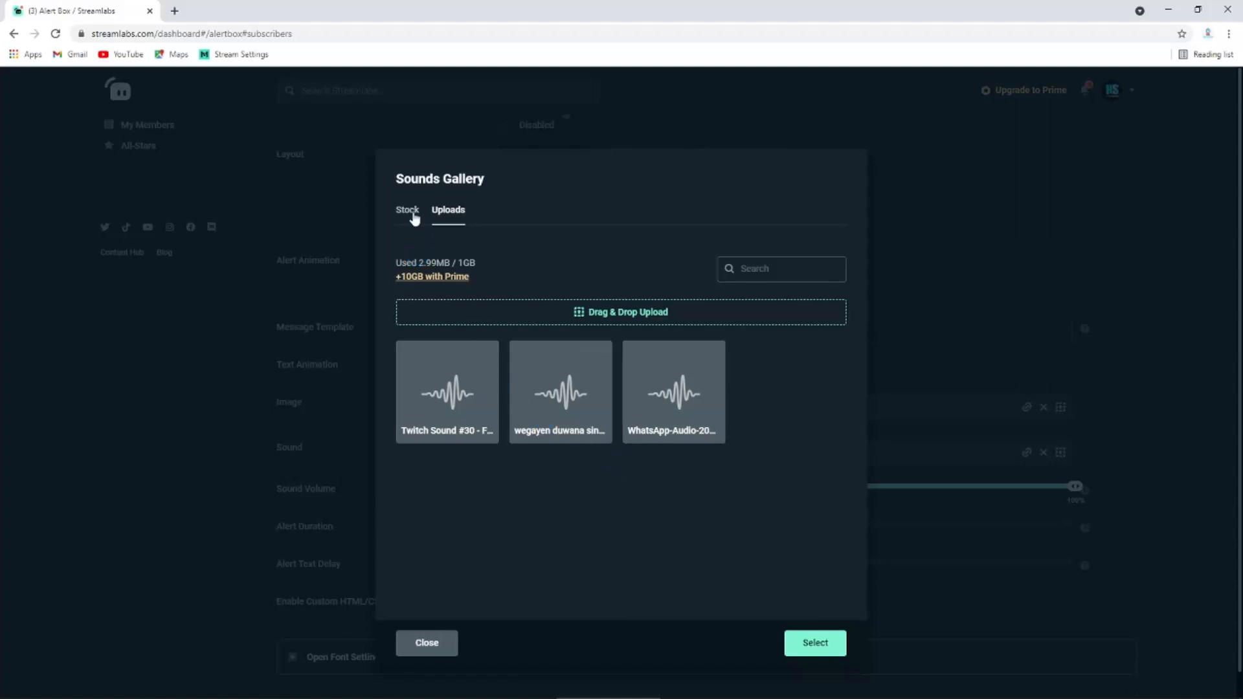
left_click(409, 211)
scroll(684, 452, "down", 8)
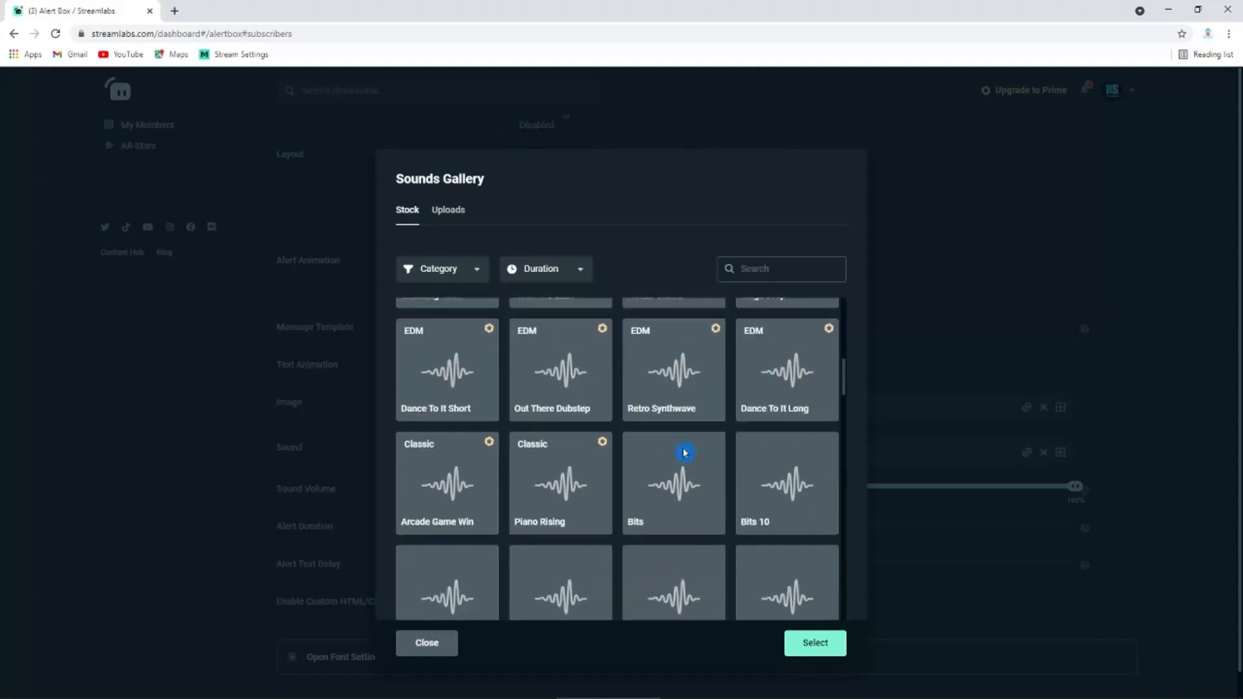
scroll(684, 452, "down", 4)
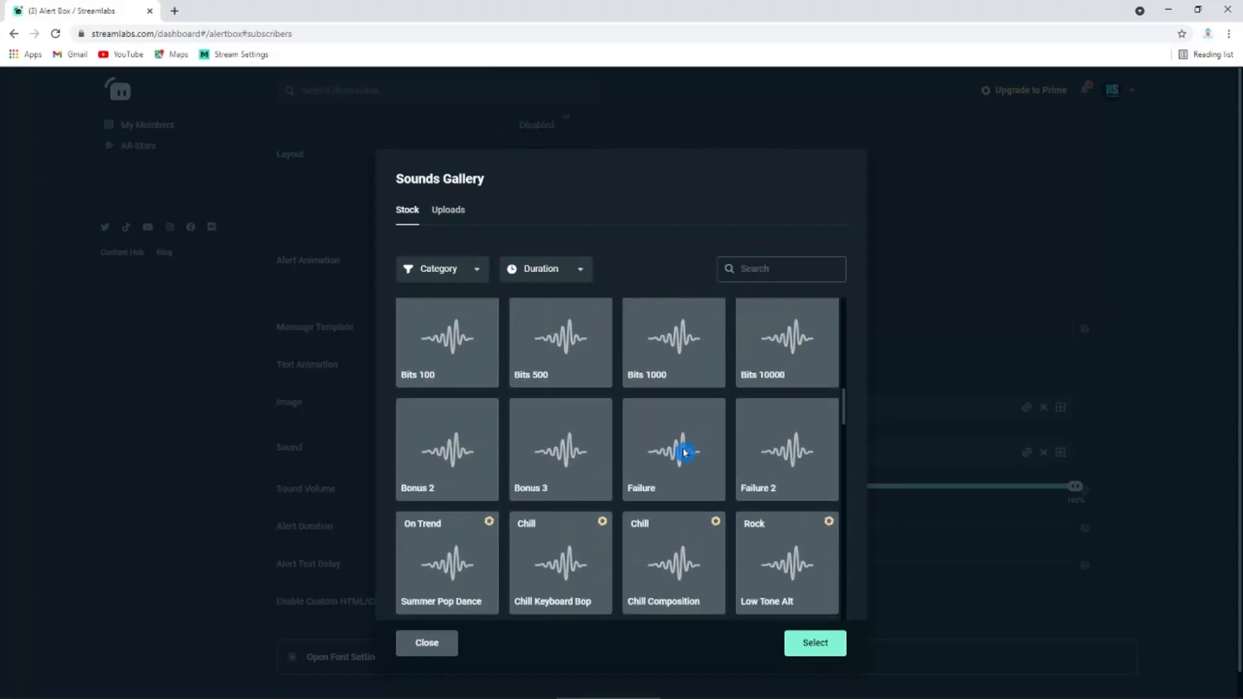
left_click(800, 345)
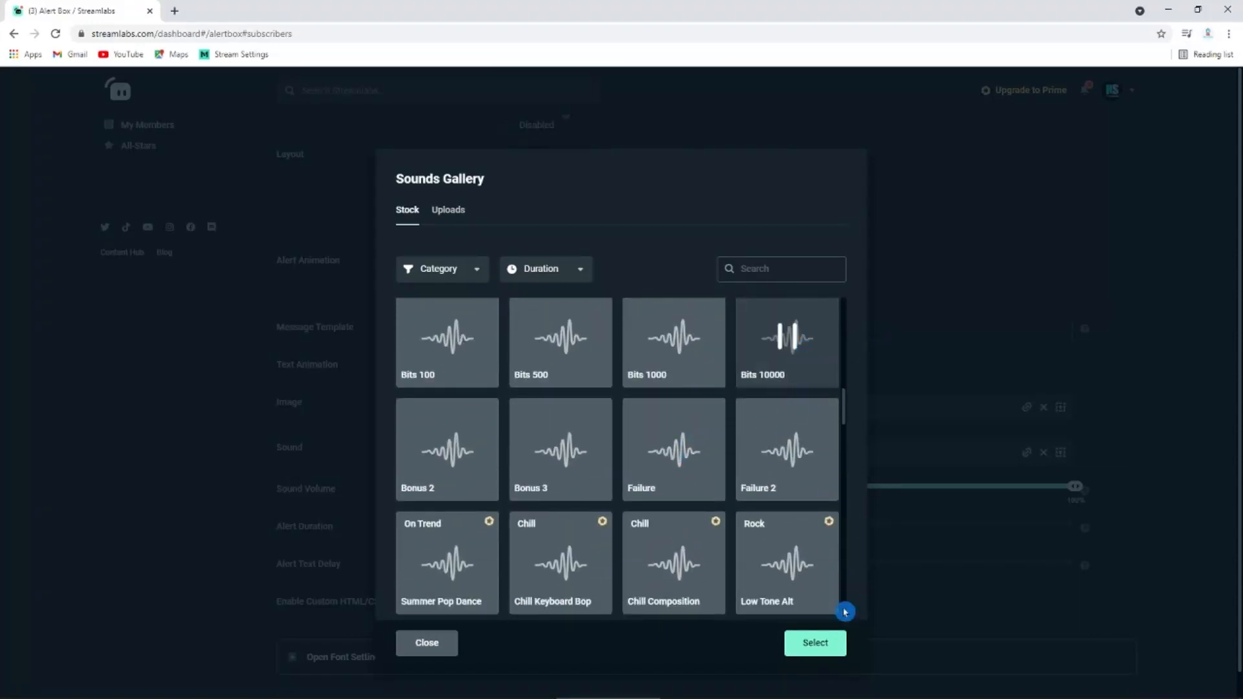
left_click(831, 642)
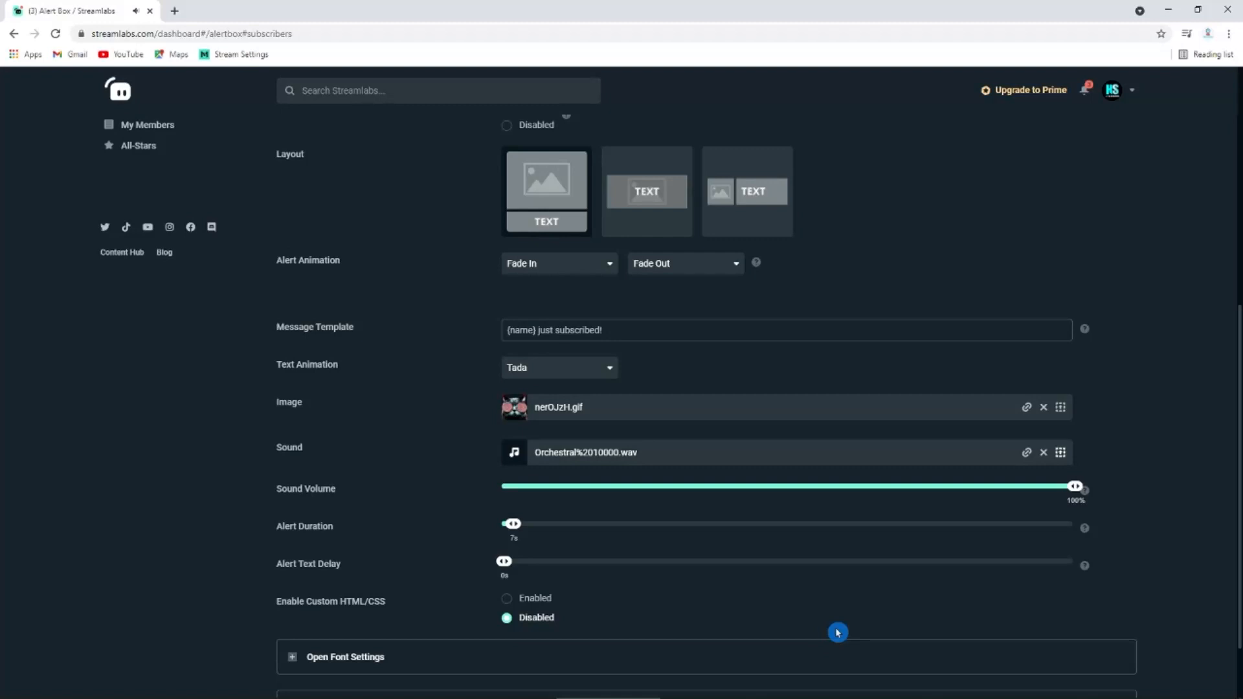
- Save the subscriber alert settings with the new image and sound
scroll(646, 580, "down", 1)
scroll(616, 564, "up", 1)
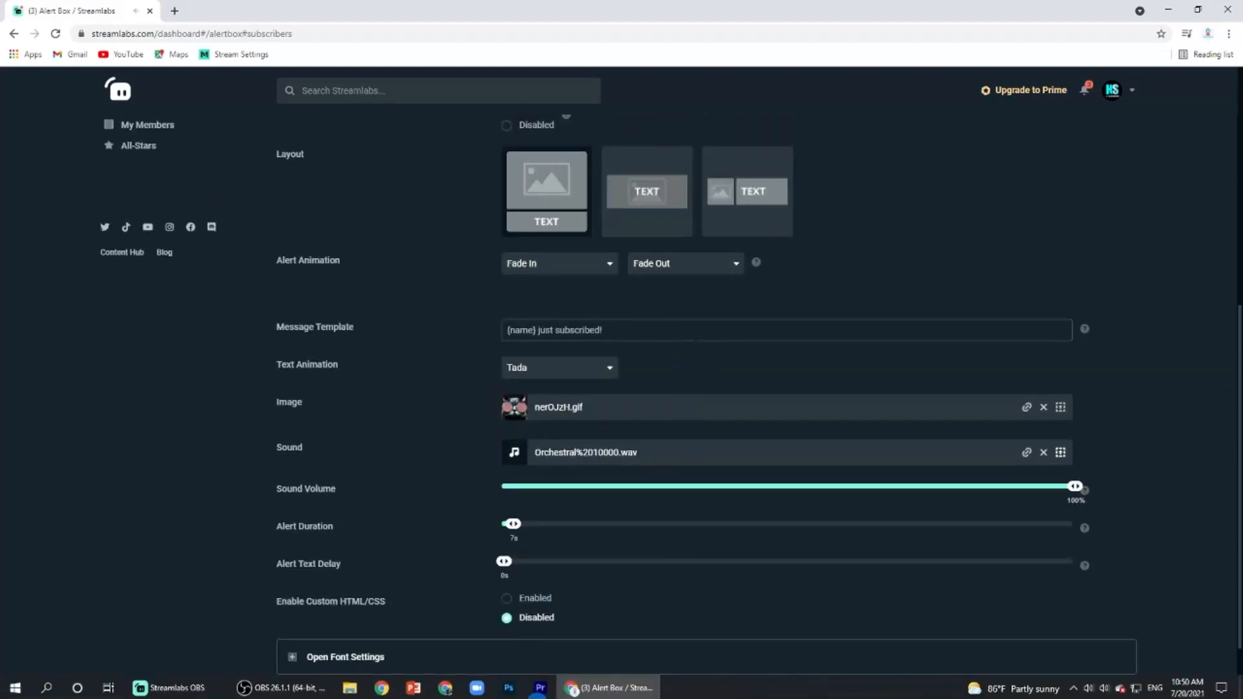
scroll(607, 527, "down", 1)
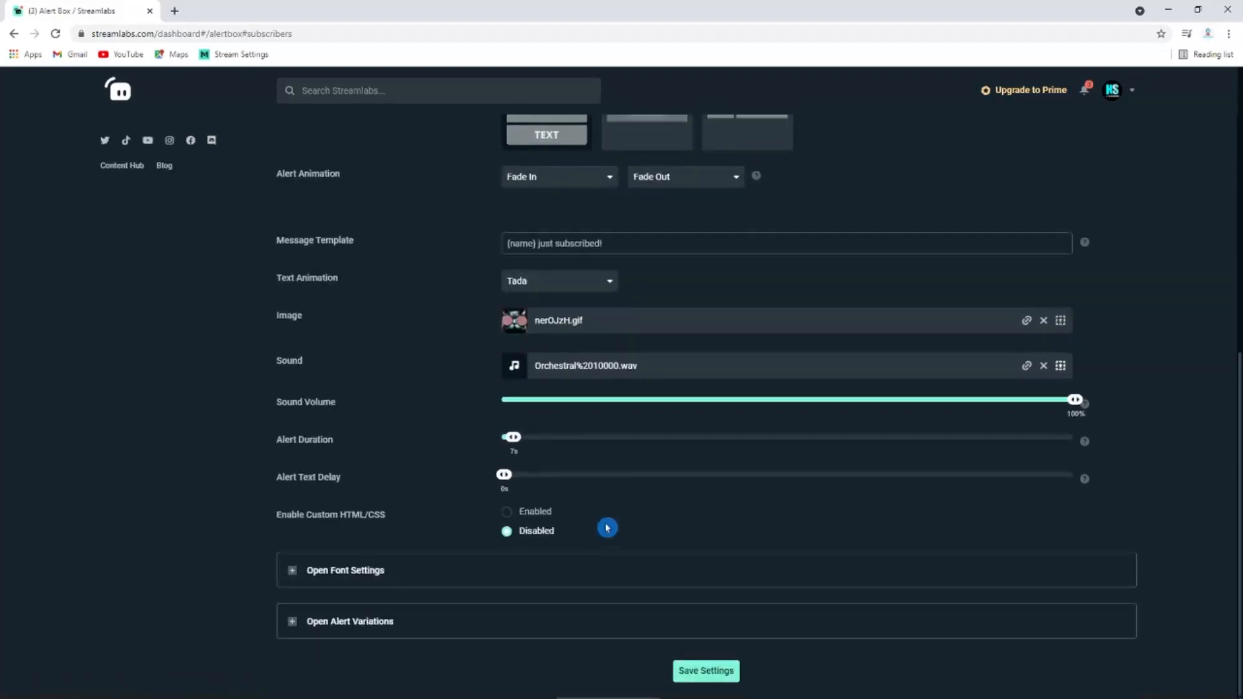
left_click(731, 670)
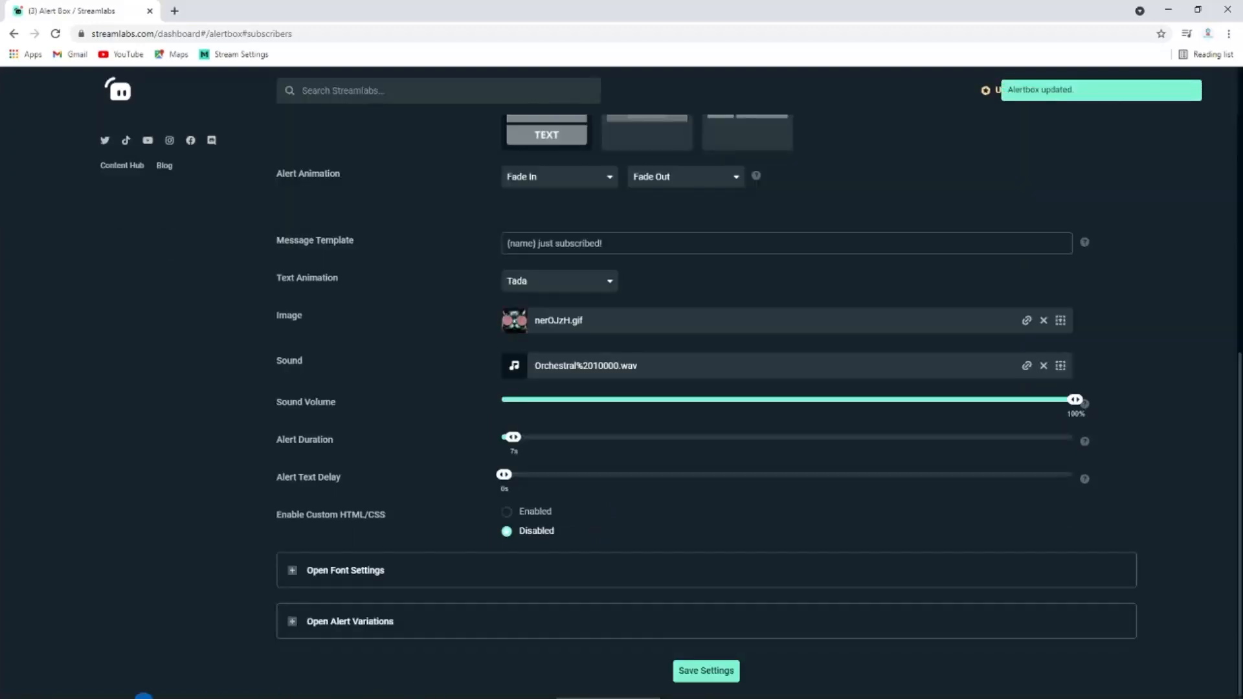
- Switch to Streamlabs OBS, trigger a test subscriber alert and deselect the Alertbox source to view it in the preview
left_click(169, 686)
left_click(990, 683)
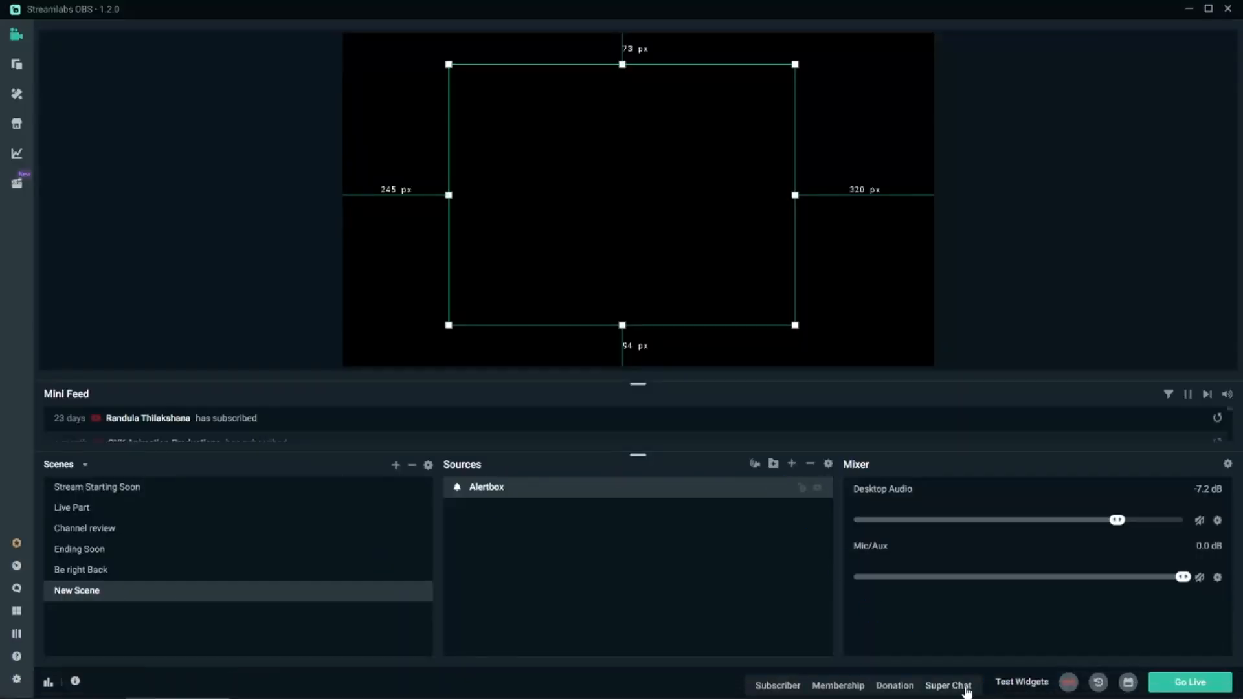
left_click(794, 686)
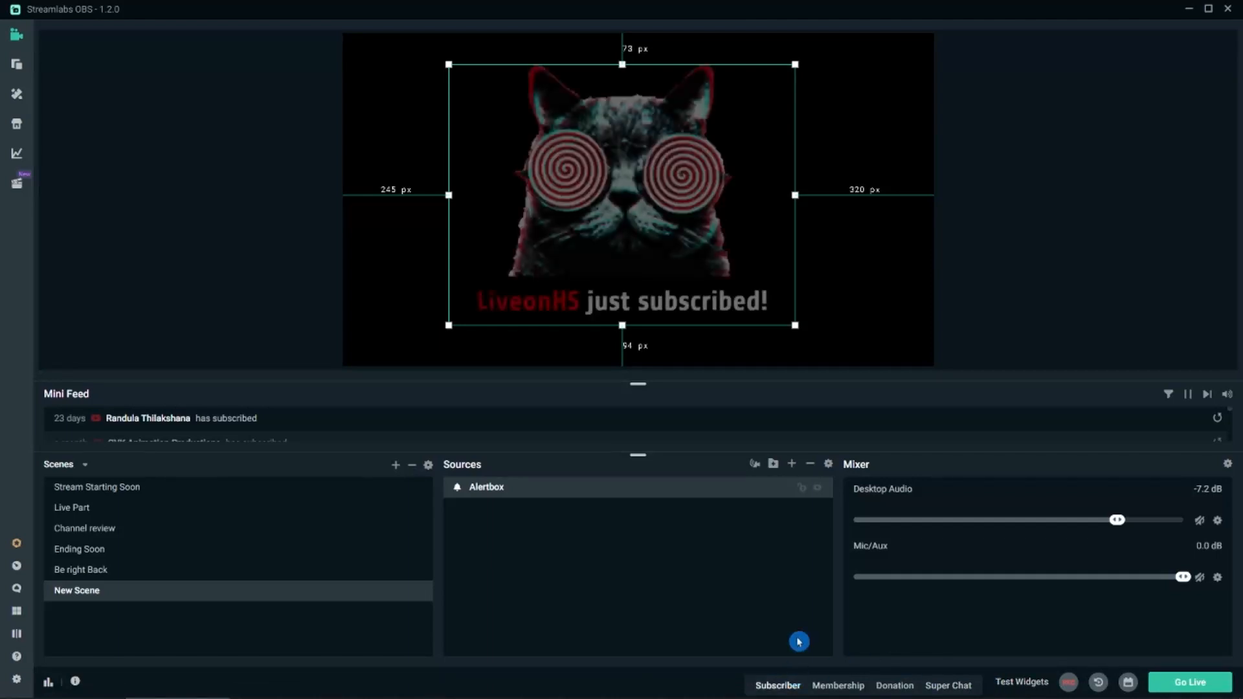
left_click(1066, 264)
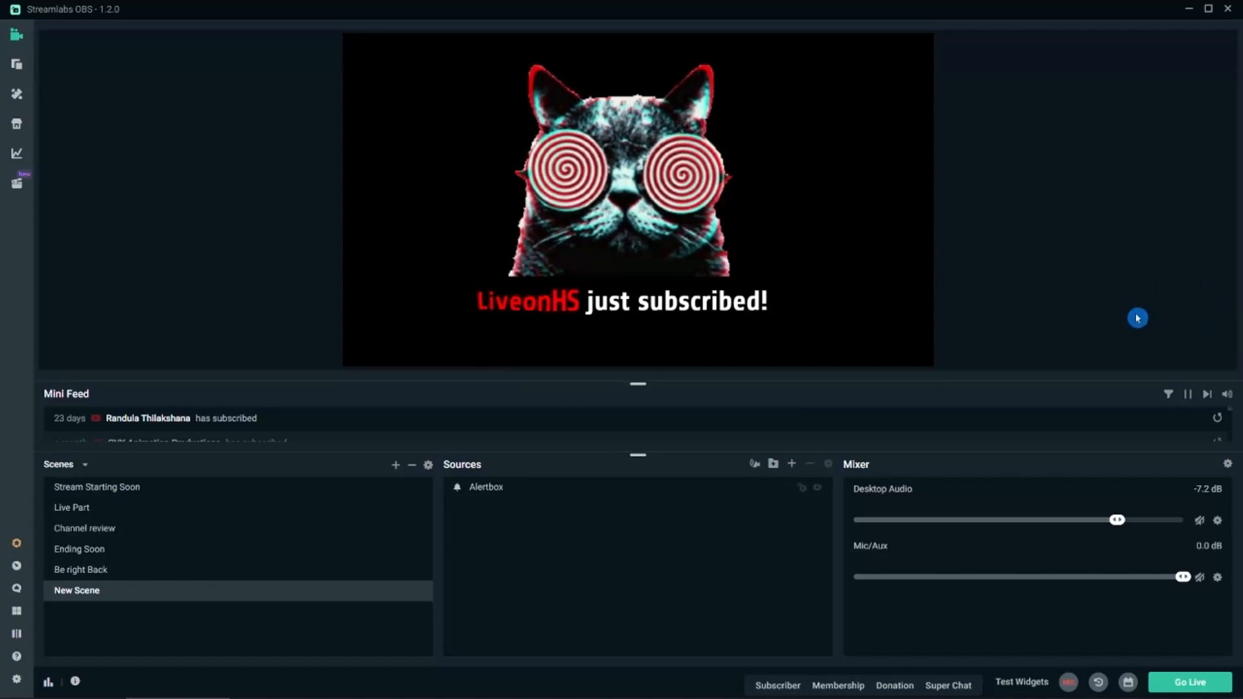
- Switch to the Alert Box page in the browser and append "HI HI" to the subscriber alert's message template
mouse_move(574, 694)
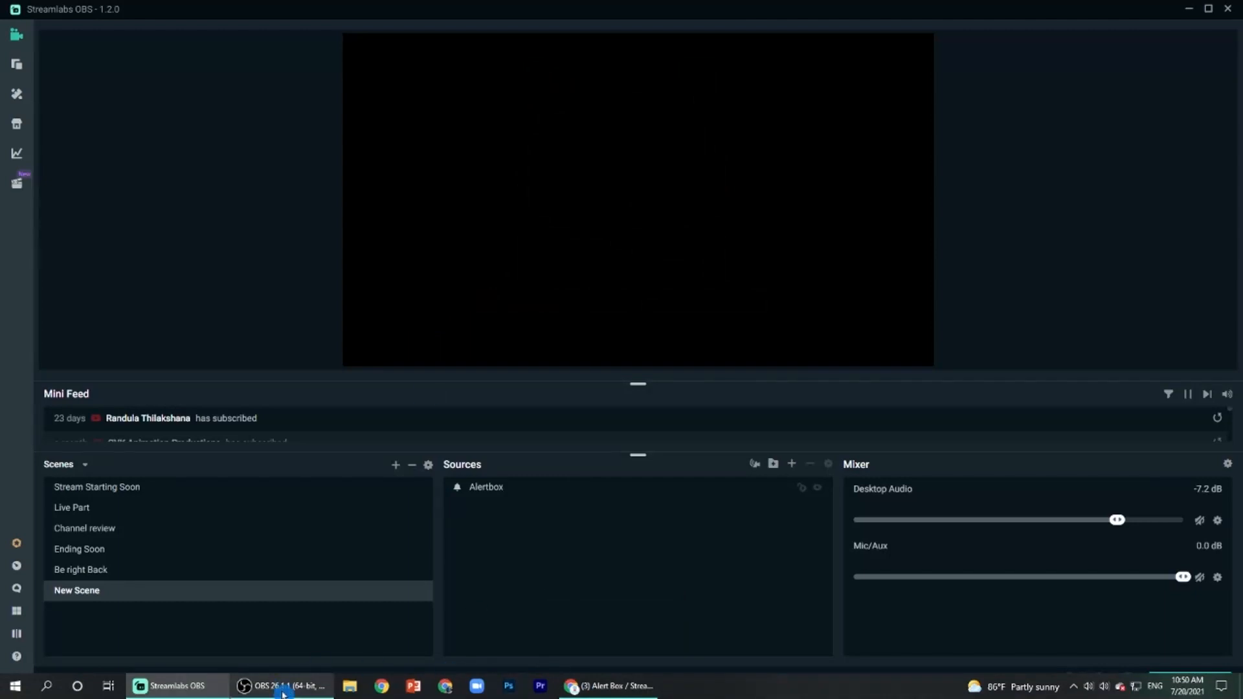
left_click(601, 688)
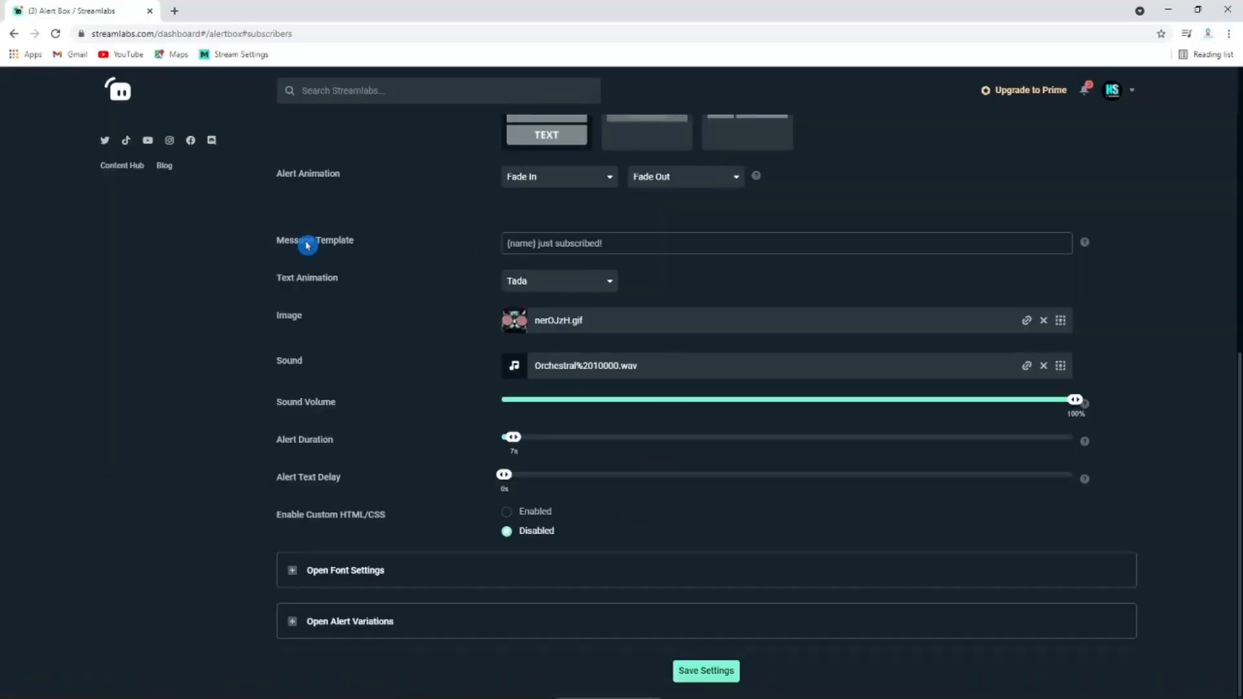
left_click(651, 247)
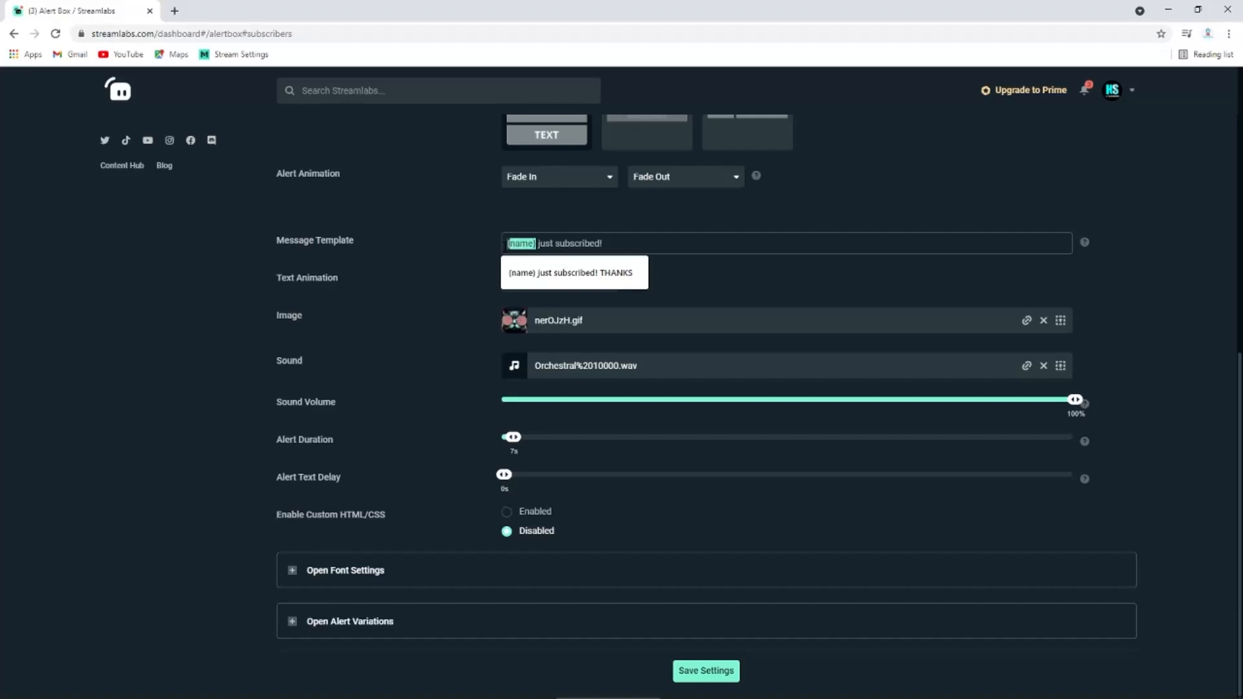
left_click_drag(512, 245, 507, 245)
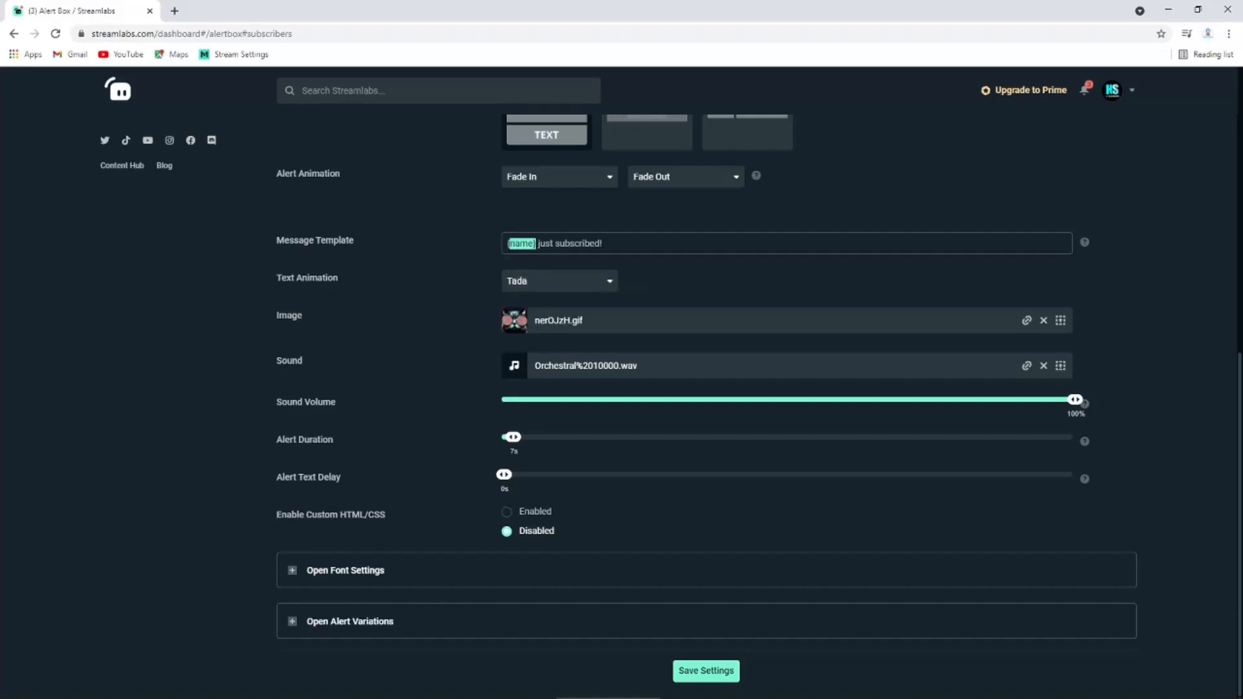
left_click(605, 244)
type("Hi H")
- Save the changed message template and trigger another test subscriber alert in Streamlabs OBS
left_click(709, 673)
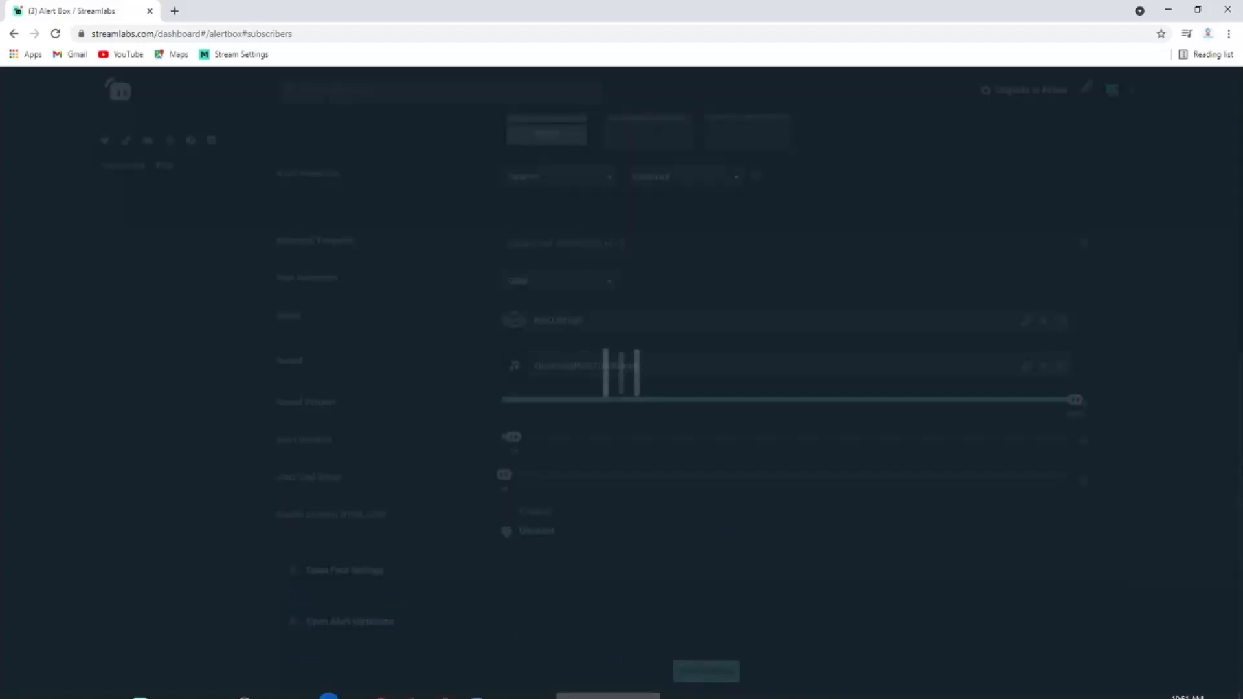
left_click(170, 686)
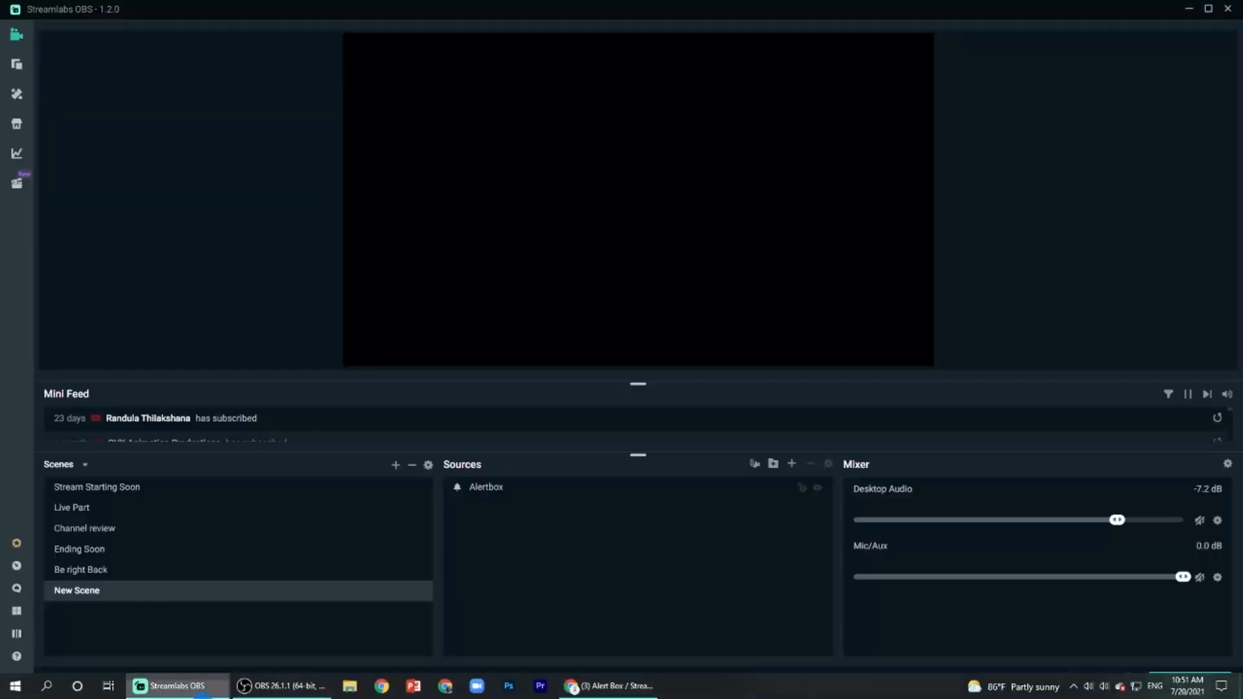
left_click(777, 685)
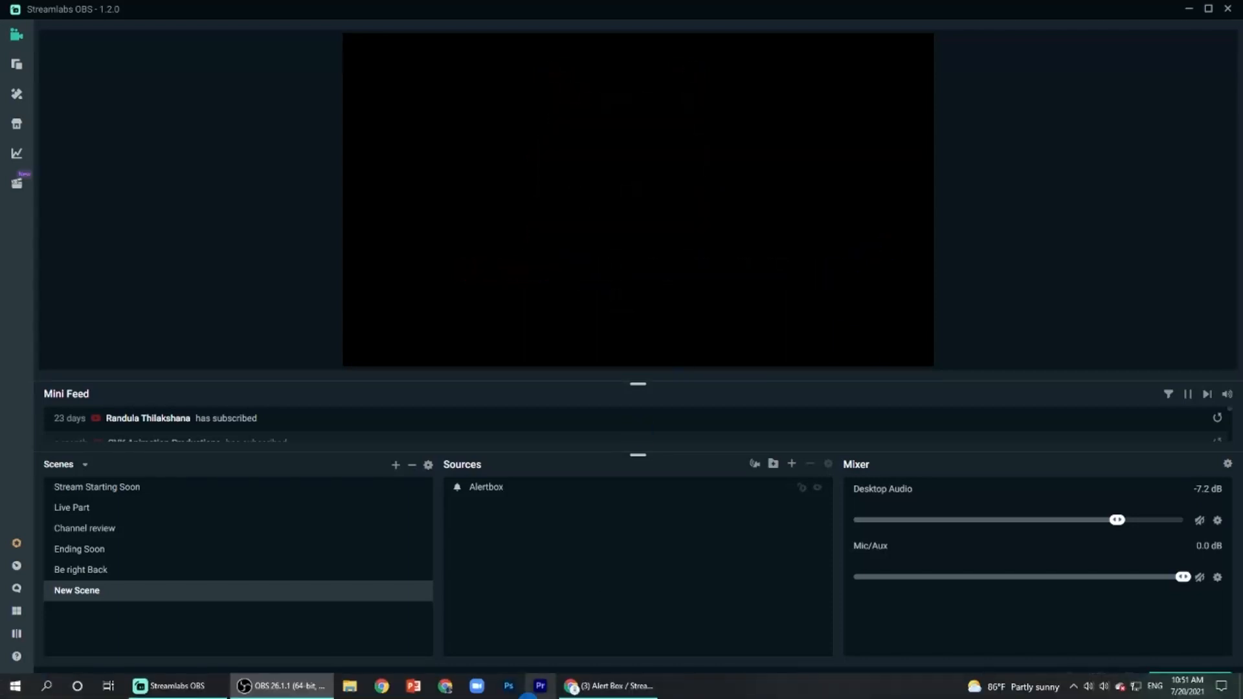
- Return to the Alert Box page in the browser and review the subscriber alert's text animation options and its in and out alert animations
left_click(605, 688)
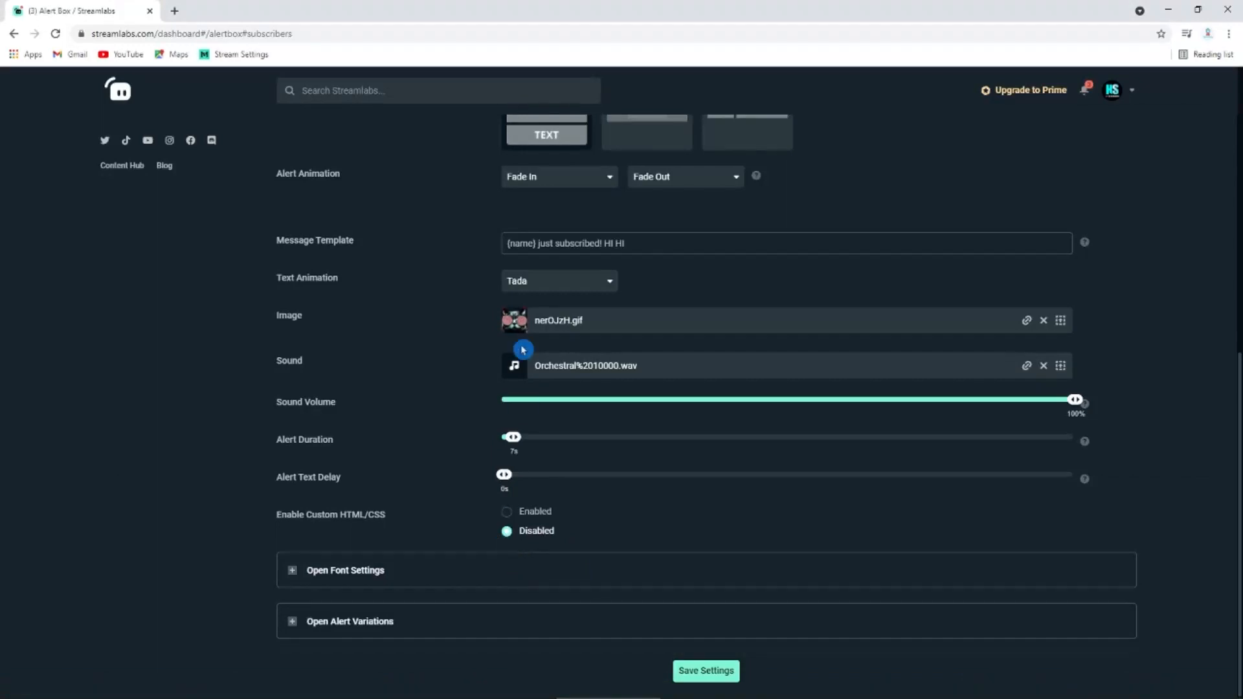
left_click(564, 281)
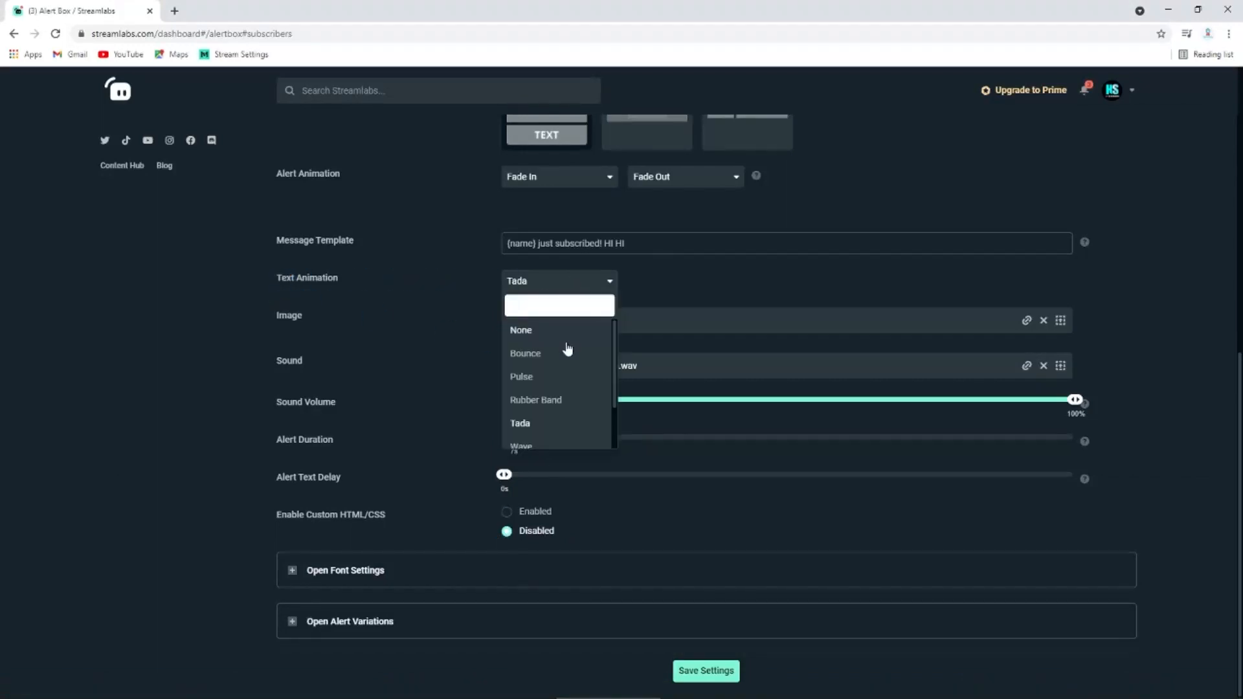
scroll(528, 391, "down", 1)
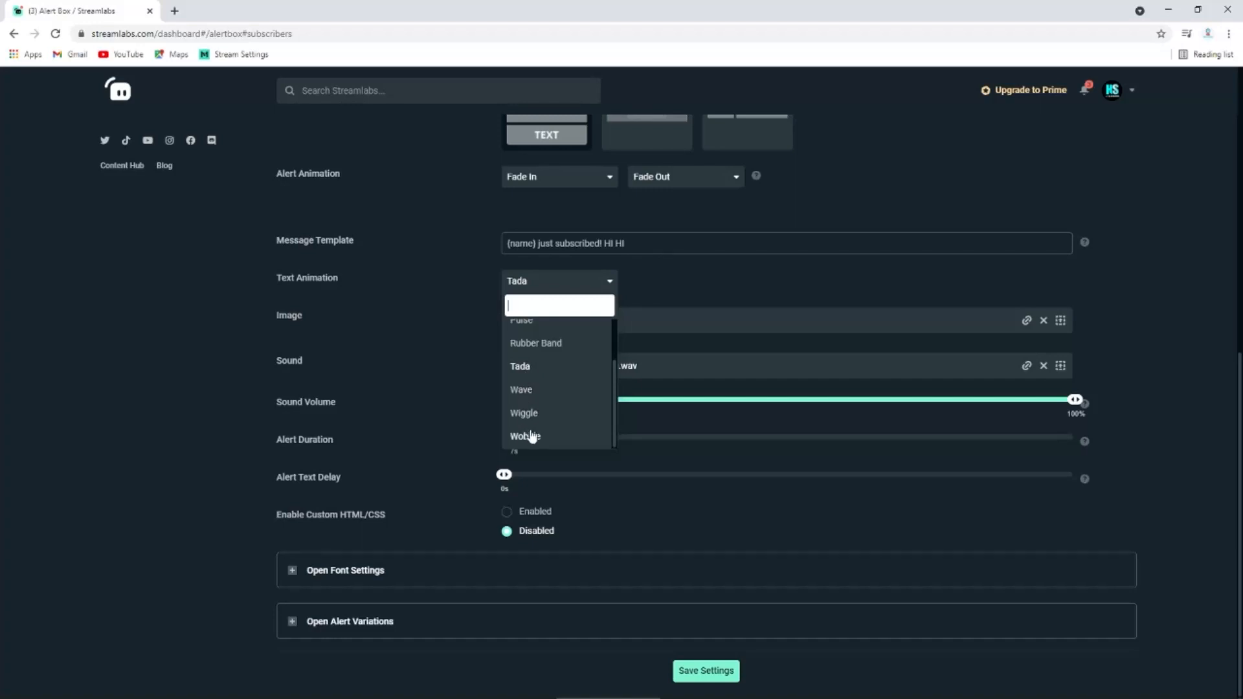
scroll(534, 436, "up", 1)
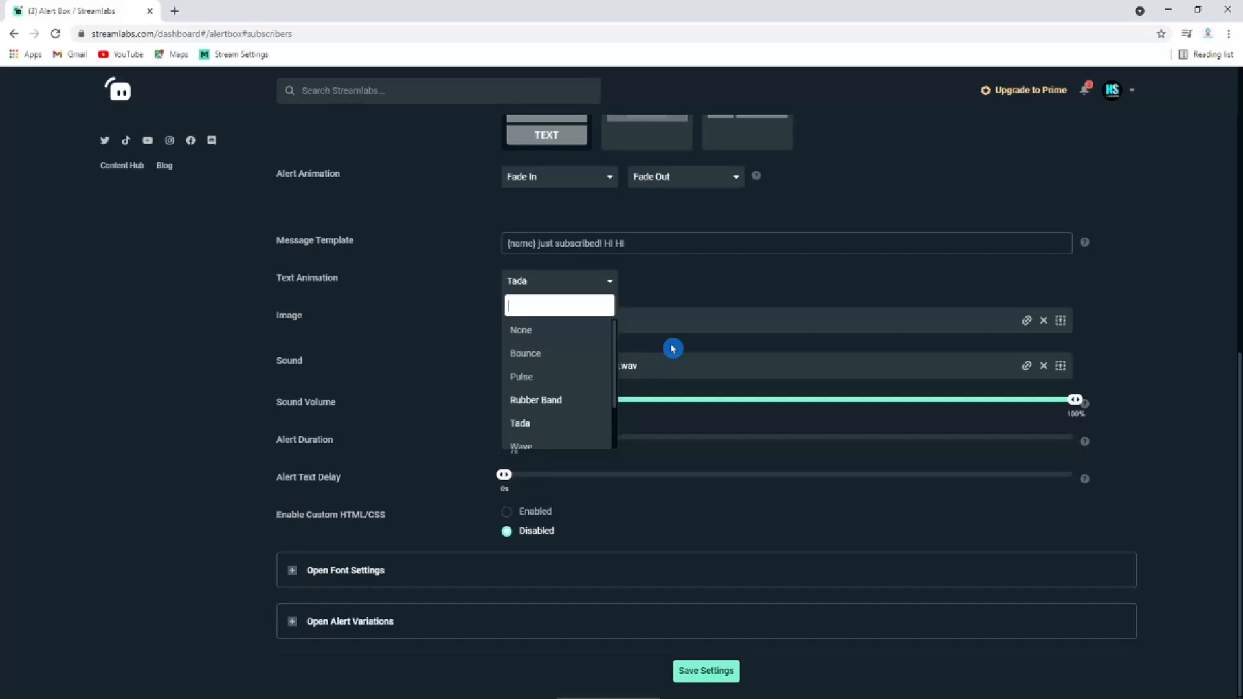
left_click(677, 289)
scroll(566, 323, "up", 1)
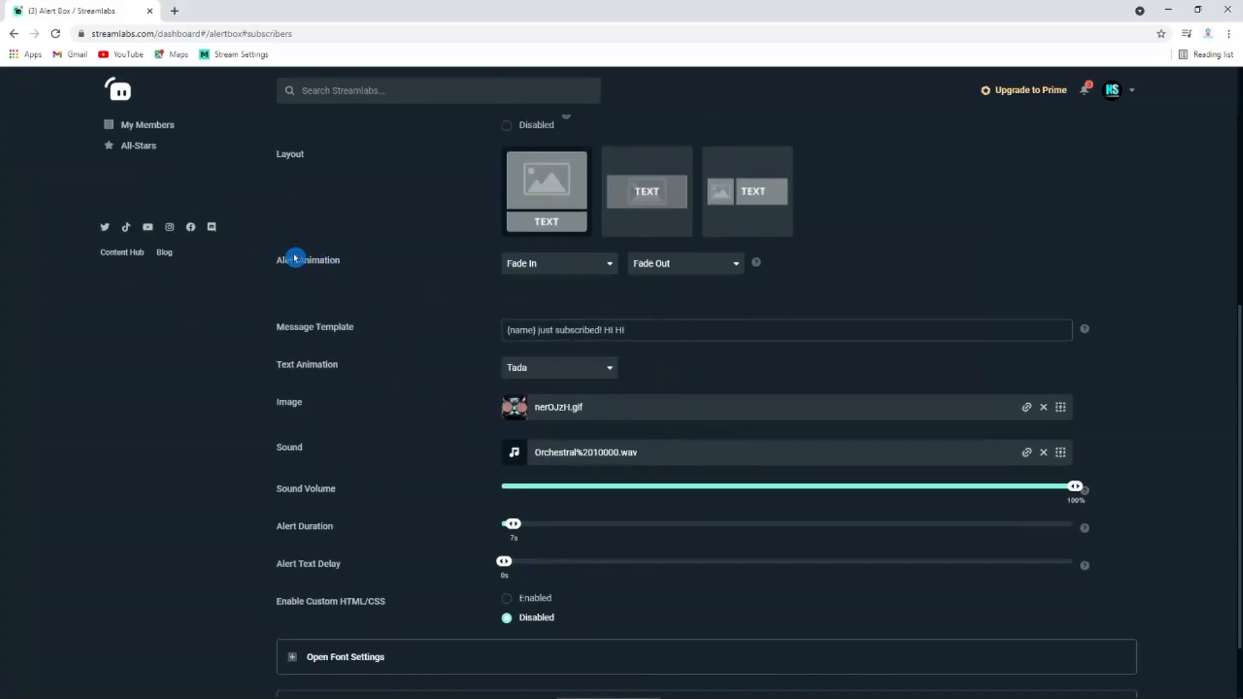
left_click(694, 270)
left_click(569, 272)
left_click(754, 314)
scroll(540, 318, "up", 1)
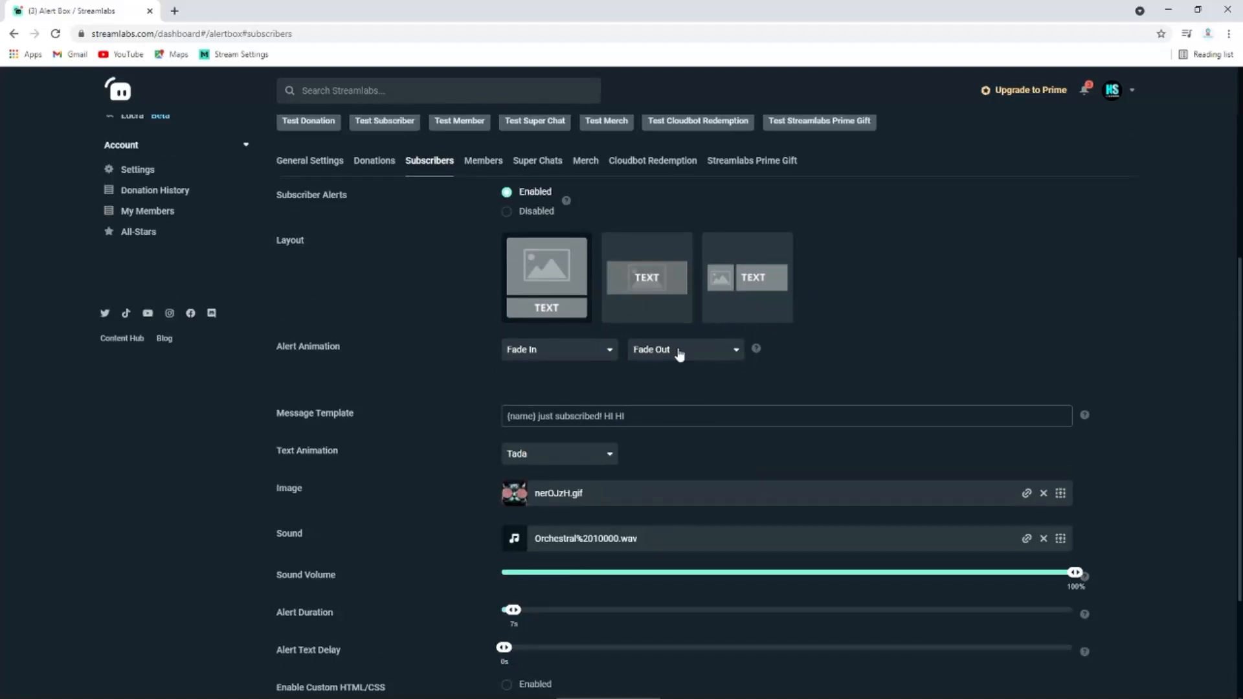
- Expand the subscriber alert's font settings and alert variations and review the options offered across the settings page
scroll(475, 405, "down", 2)
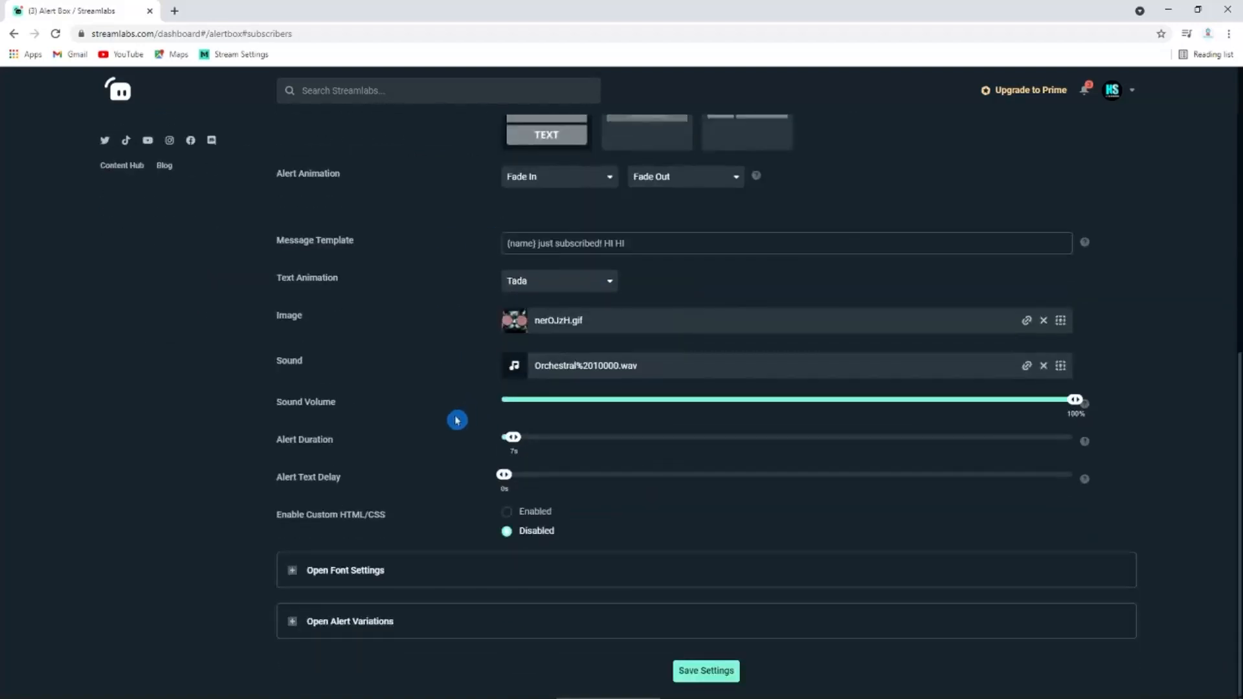
left_click(332, 570)
scroll(332, 569, "down", 2)
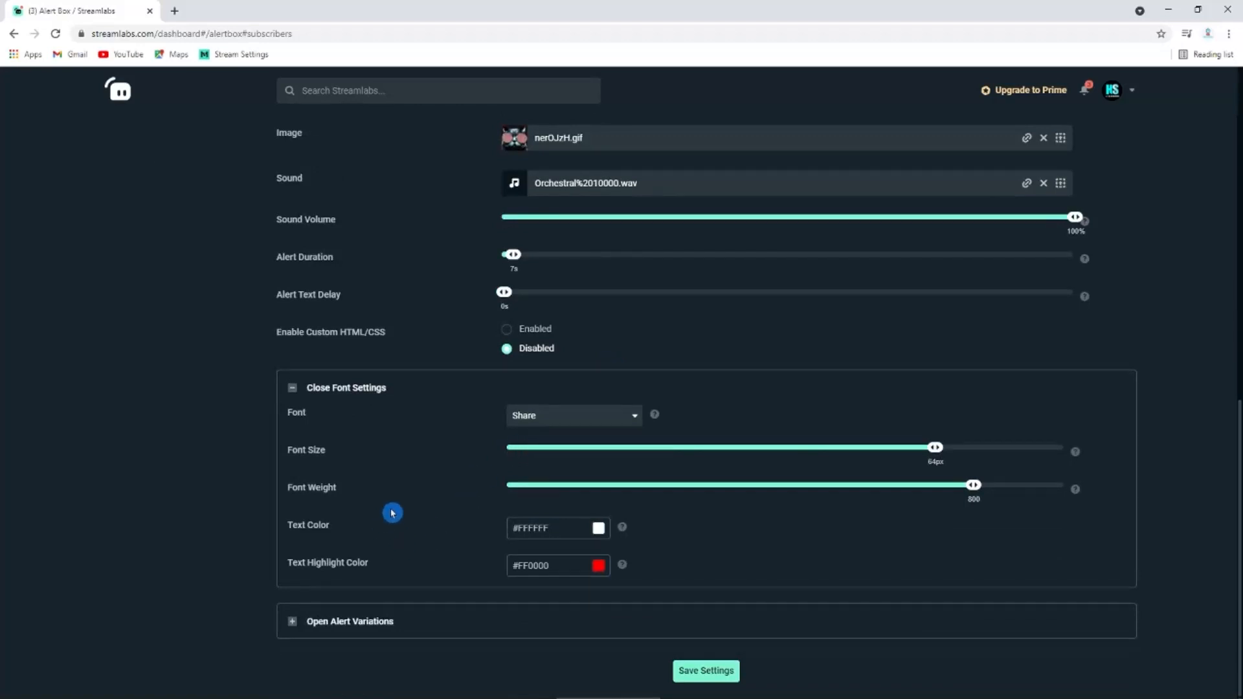
left_click(366, 623)
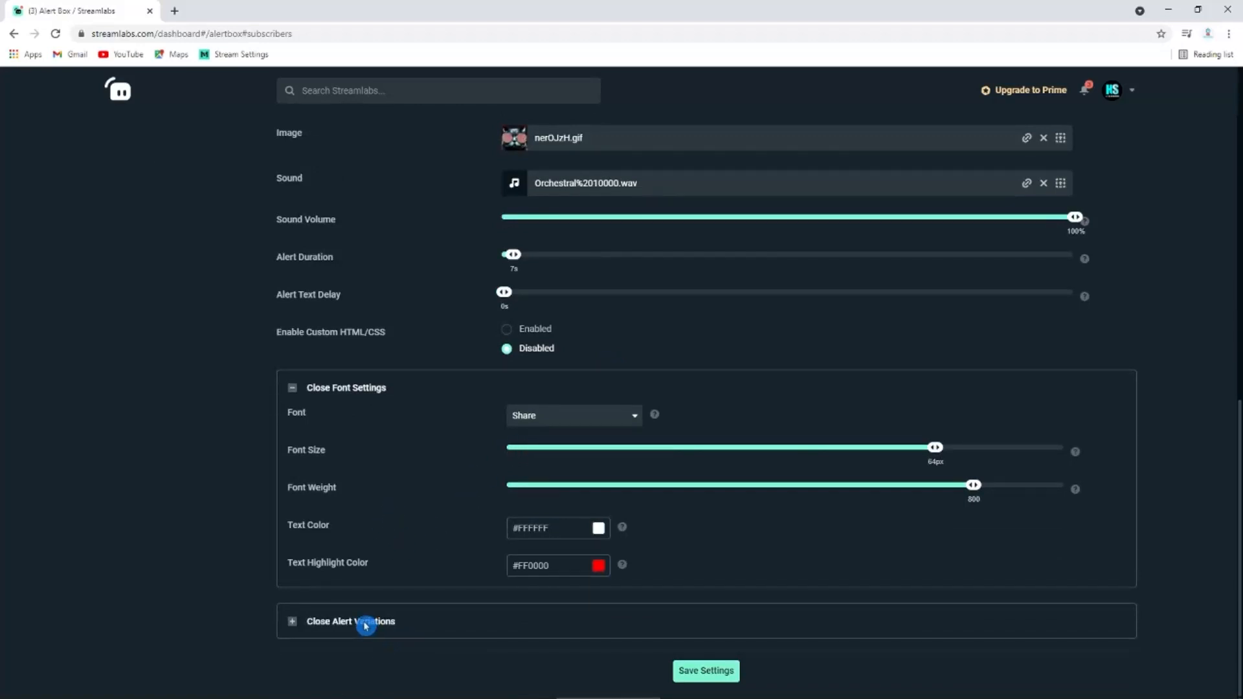
scroll(366, 625, "down", 2)
scroll(487, 496, "up", 8)
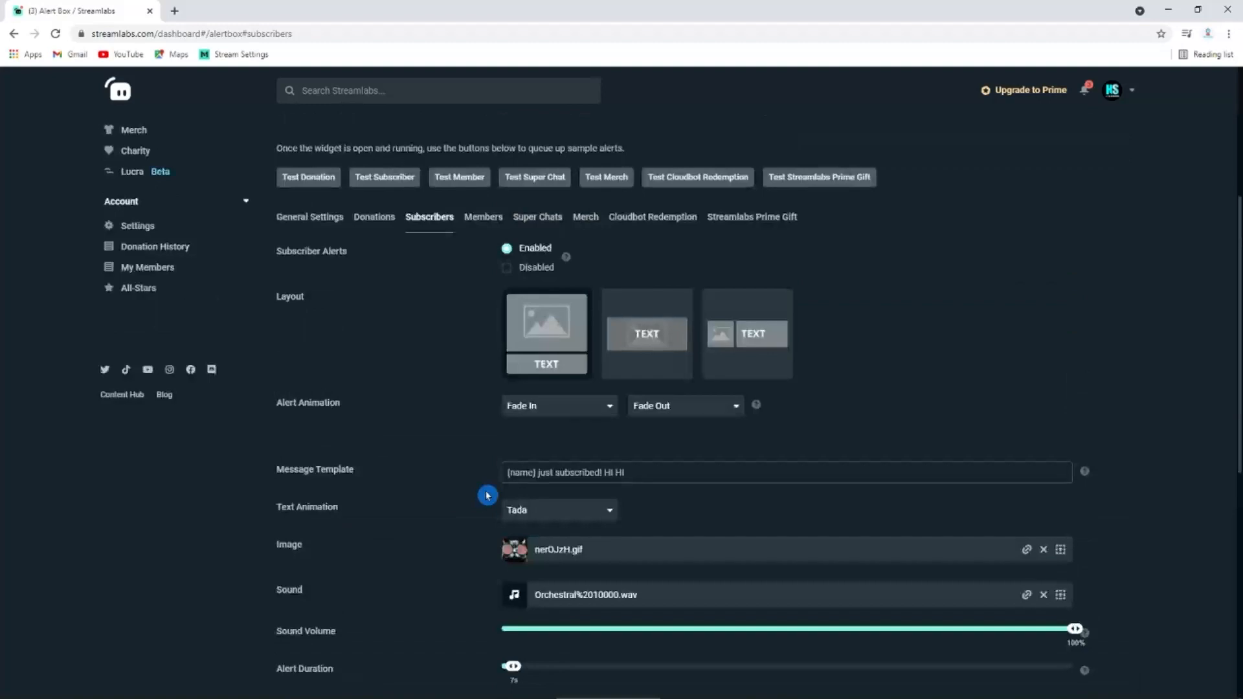
scroll(487, 496, "up", 4)
scroll(595, 392, "down", 12)
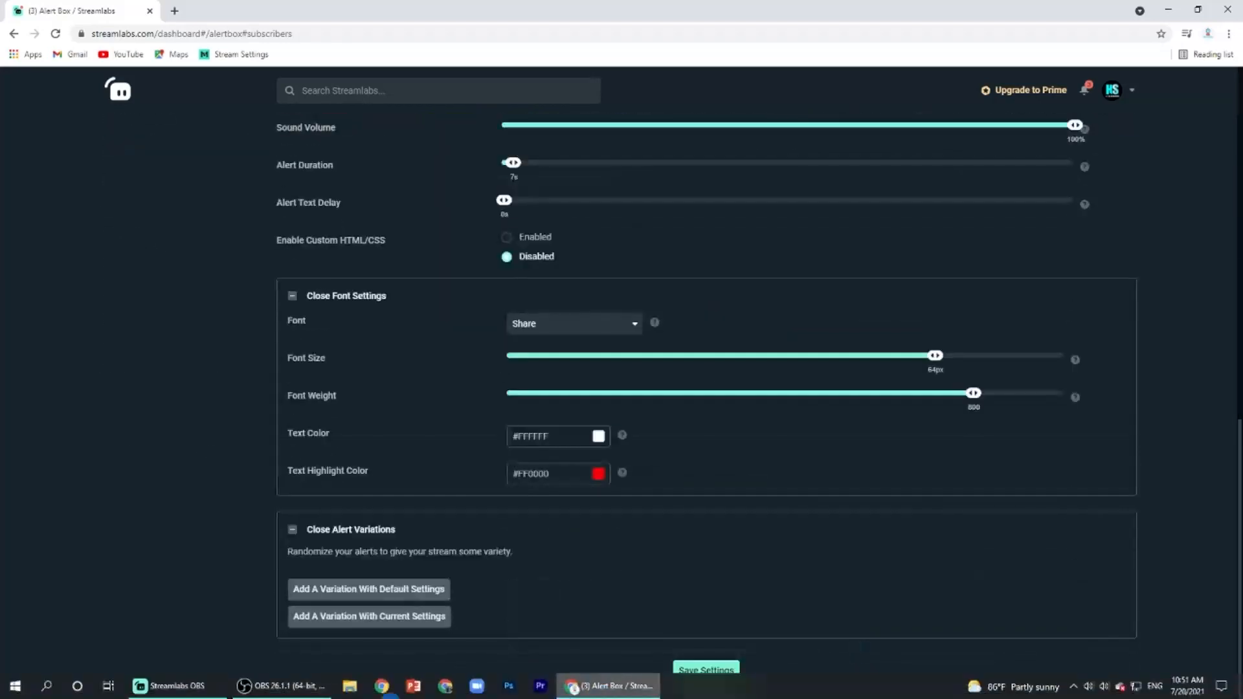
- Switch to OBS Studio and add a new browser source named "Alert Box" to Scene 3
left_click(188, 693)
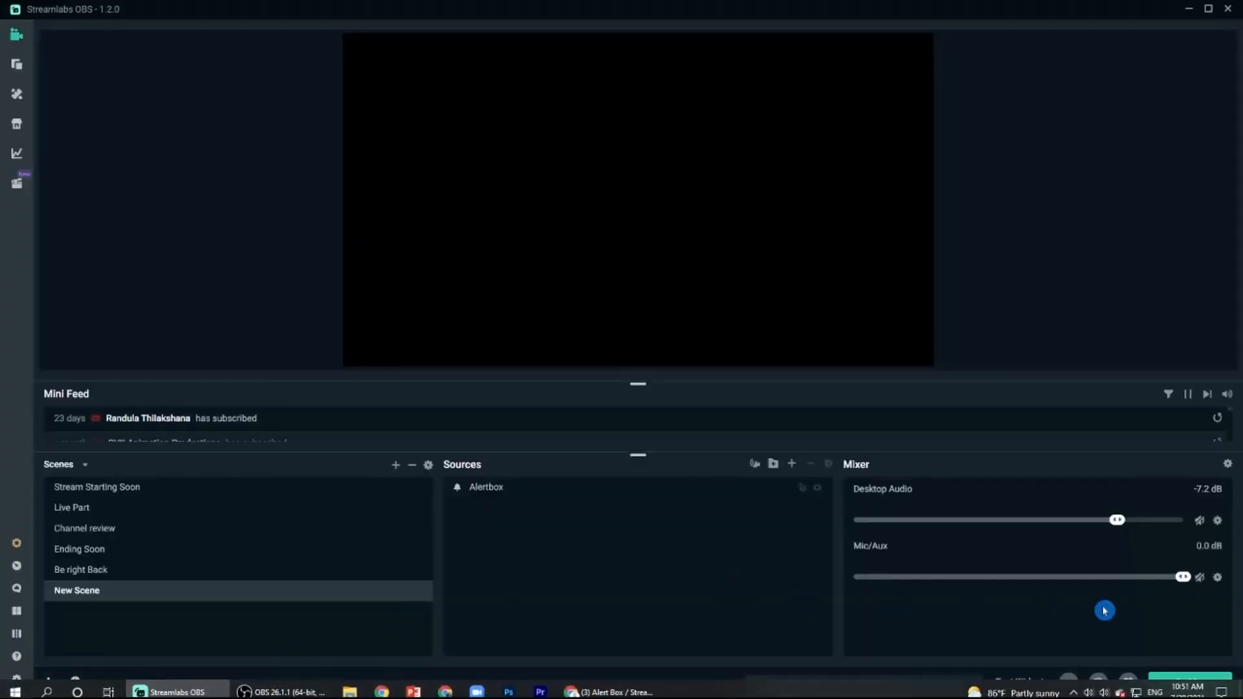
left_click(802, 688)
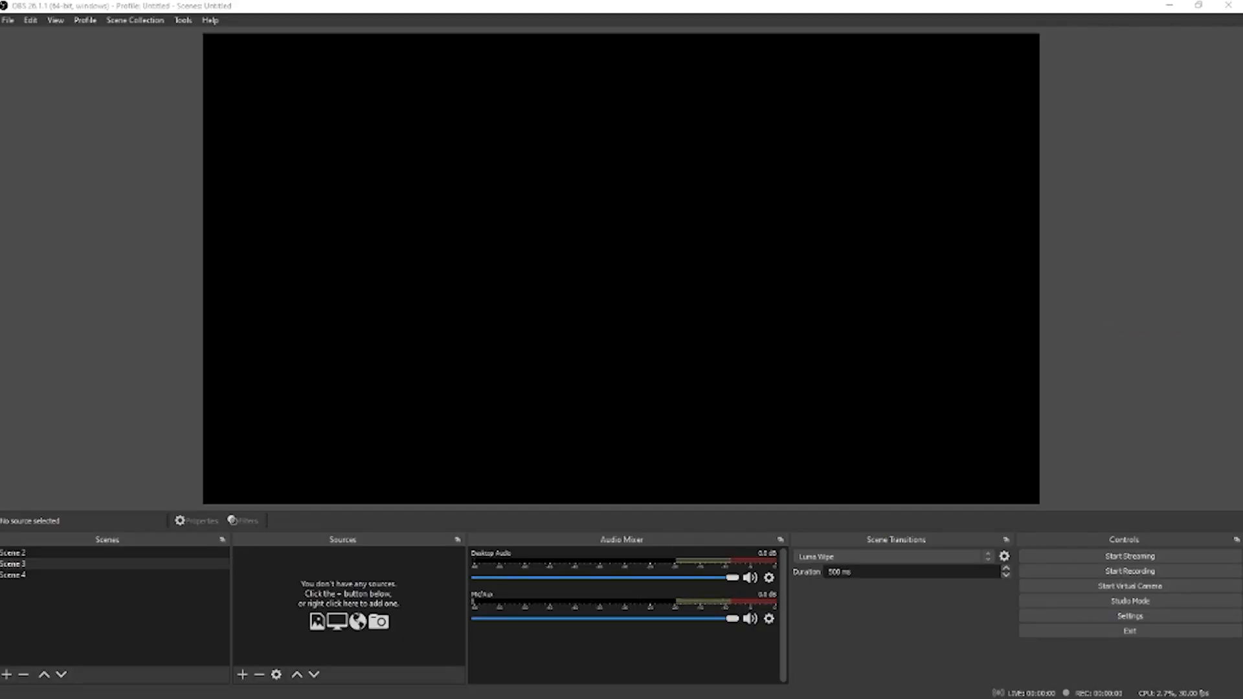
left_click(242, 674)
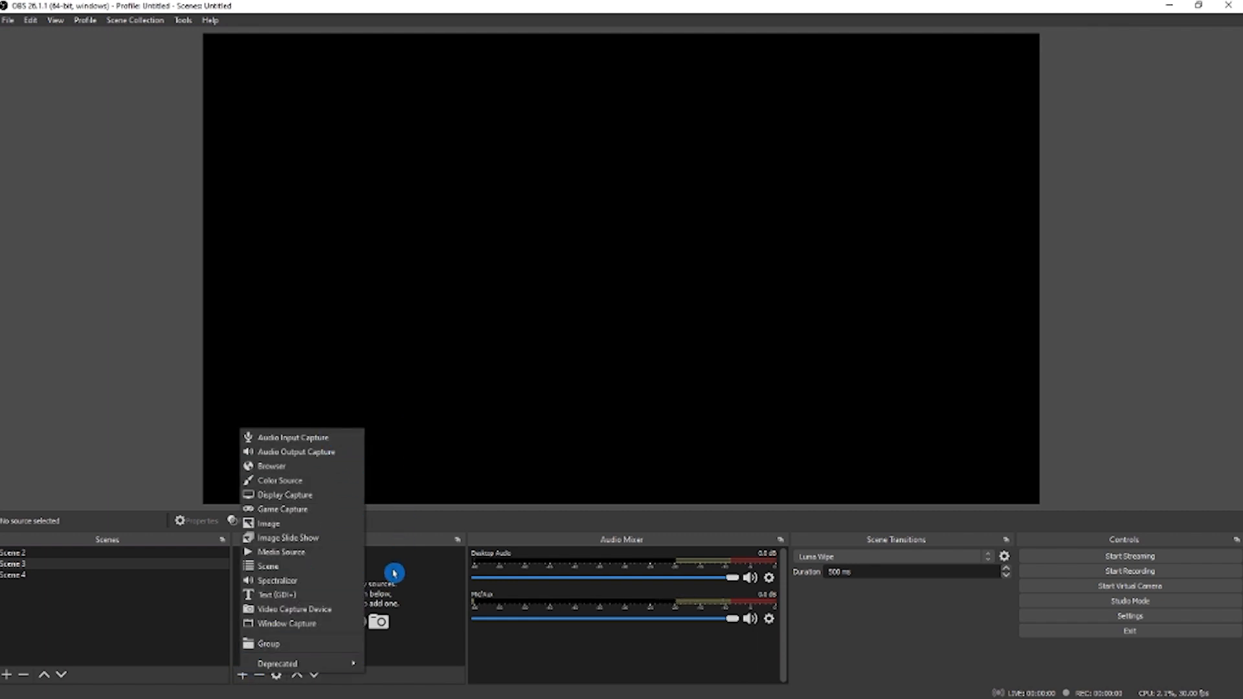
left_click(300, 465)
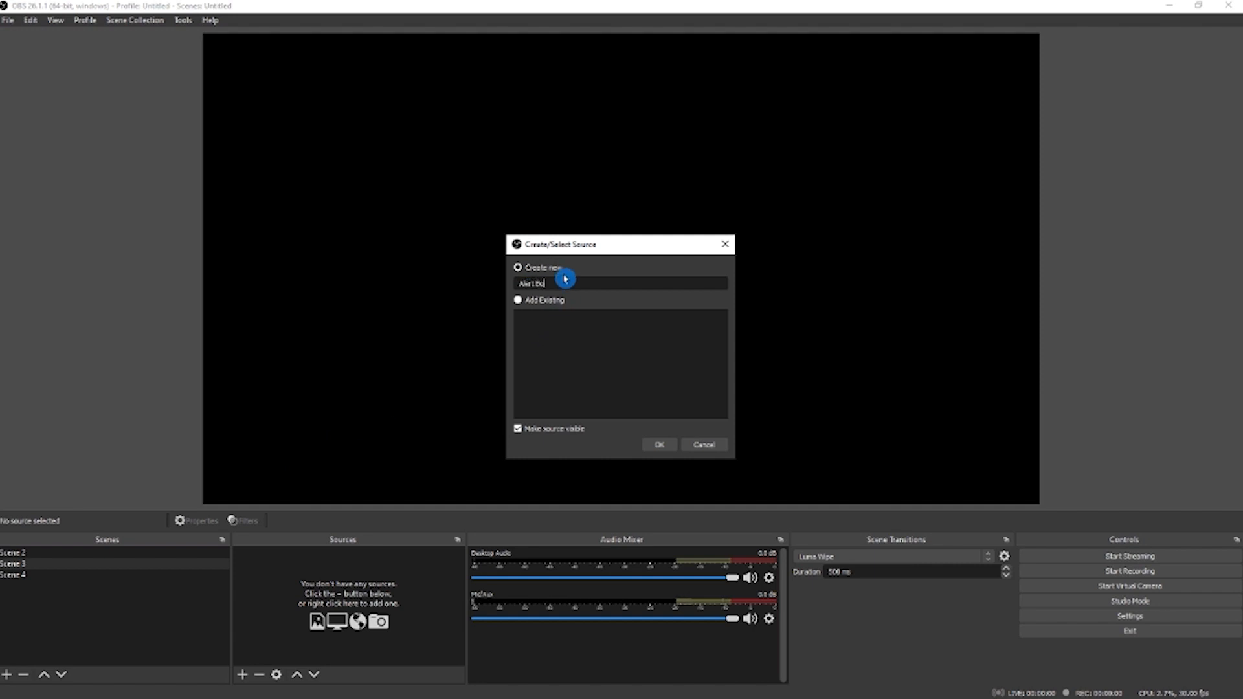
left_click(667, 444)
mouse_move(636, 419)
left_mouse_down()
mouse_move(464, 417)
mouse_move(653, 420)
left_mouse_up()
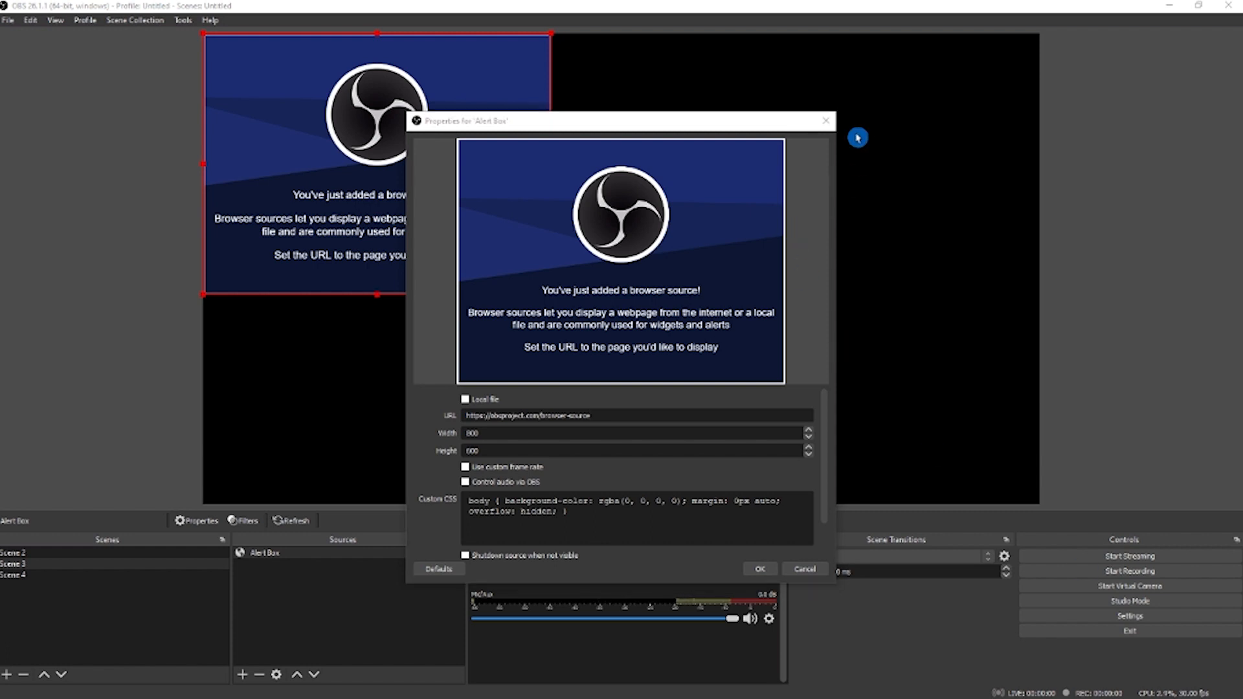
- Close the source's properties, return to the Alert Box page in the browser and copy the widget URL
left_click(825, 121)
left_click(1173, 4)
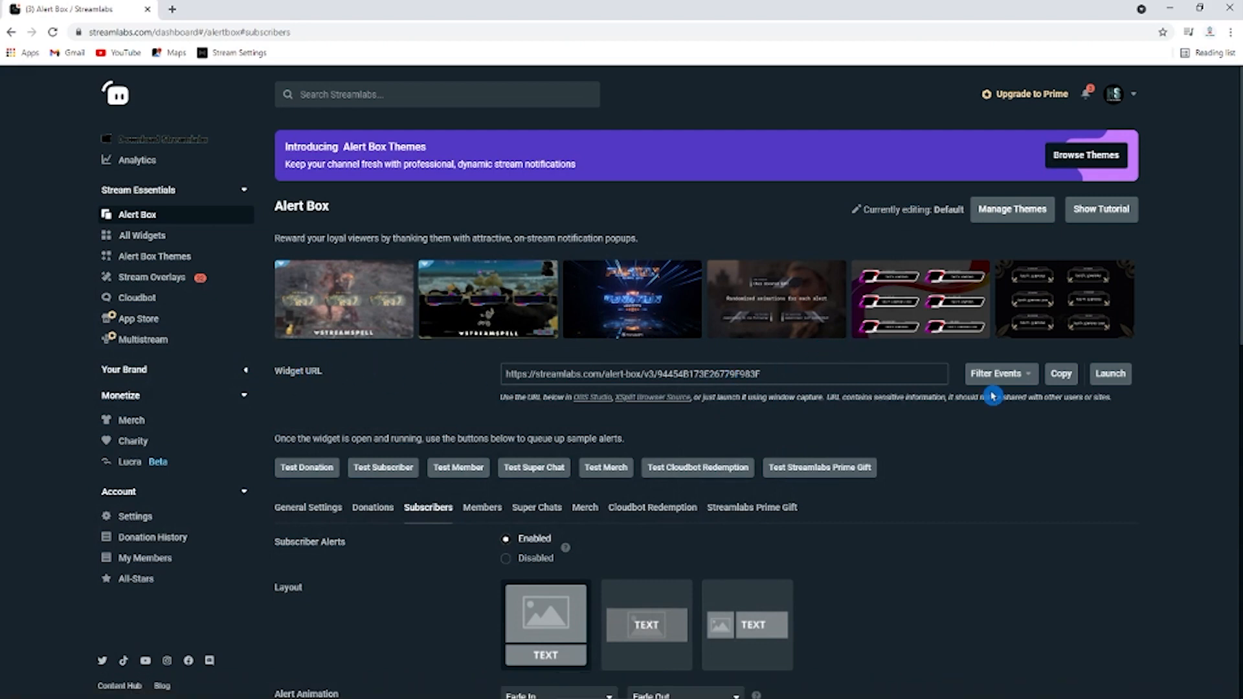
left_click(1059, 374)
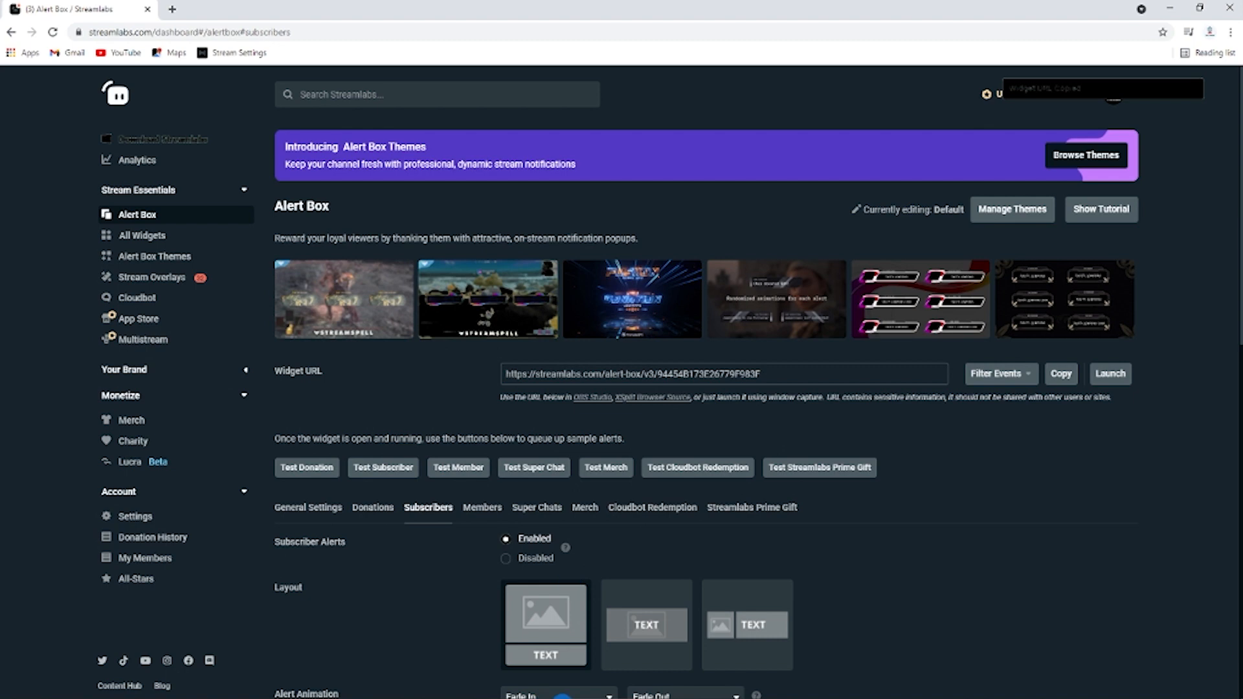
- In OBS Studio, replace the Alert Box source's URL with the copied widget URL and move the source to the middle of the canvas
left_click(280, 687)
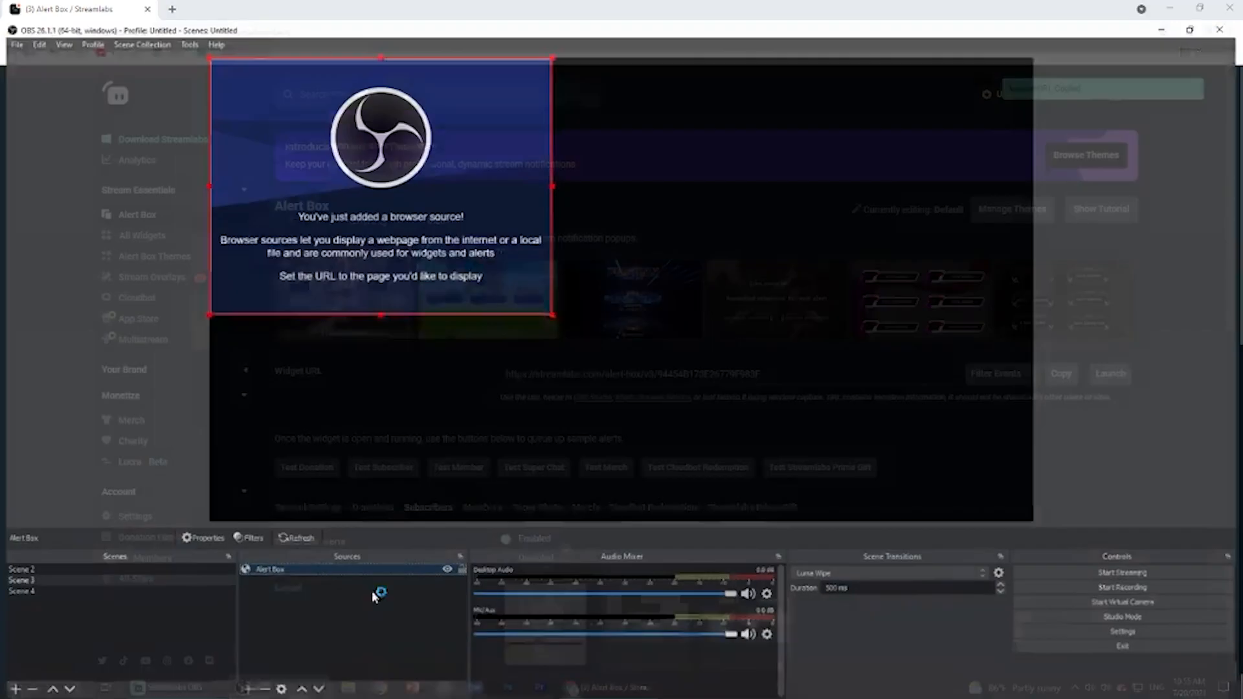
double_click(268, 554)
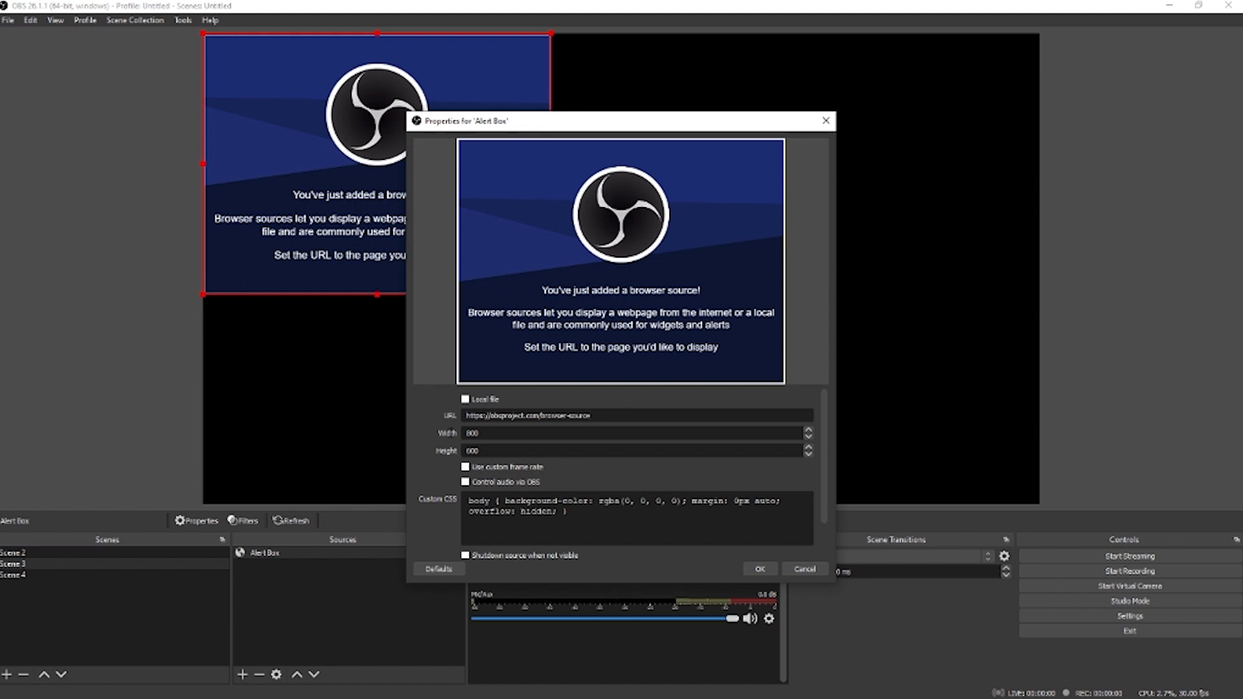
triple_click(465, 414)
key("ctrl+v")
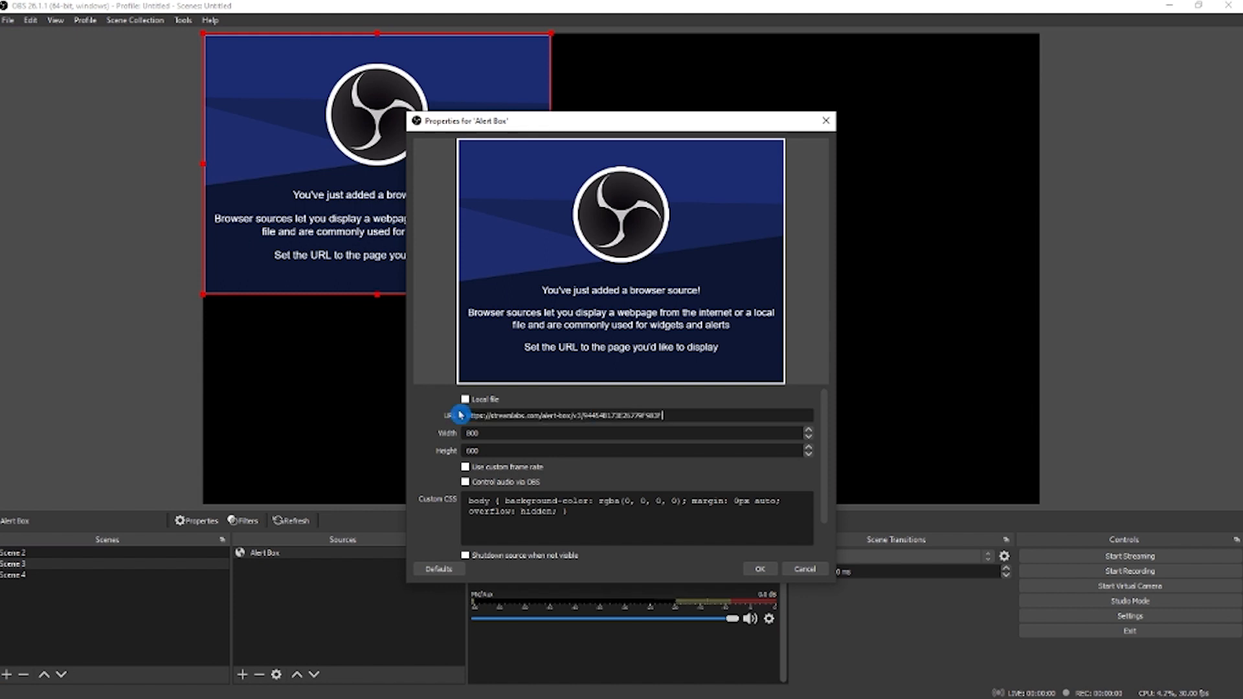
left_click(760, 569)
left_click_drag(441, 94, 730, 269)
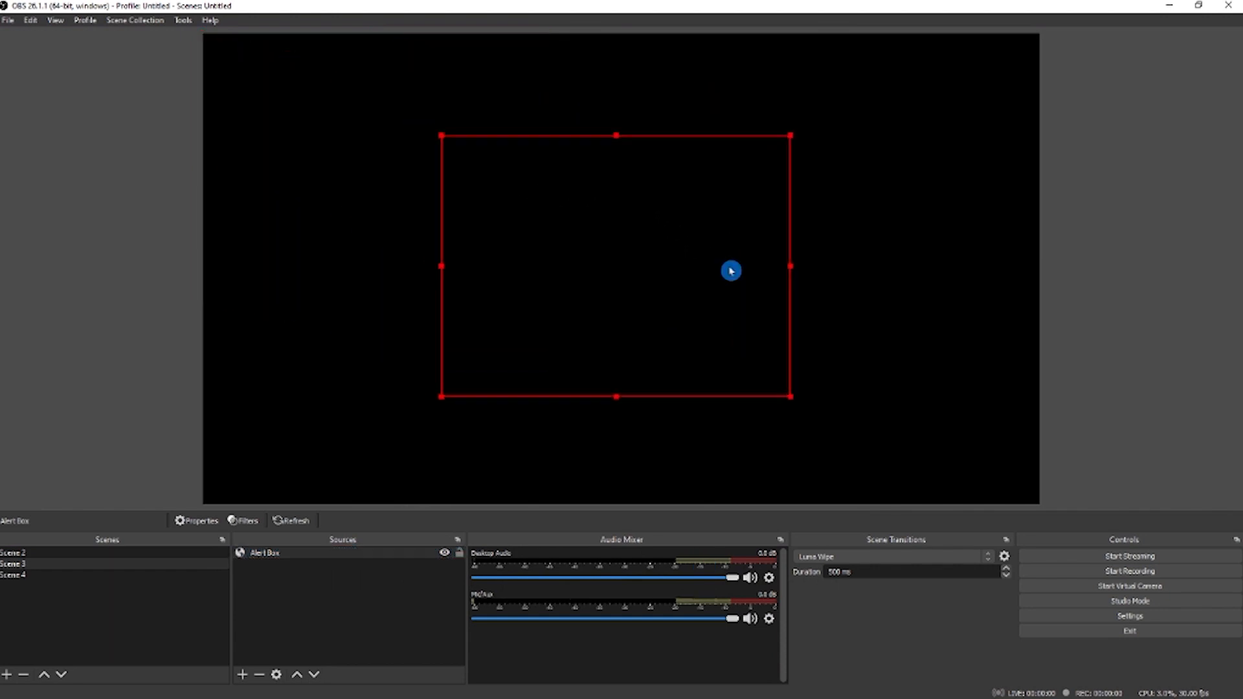
- Shrink the OBS Studio window so it sits over the browser and trigger a test subscriber alert from the Alert Box page
left_click(13, 10)
left_click(29, 22)
left_click_drag(319, 20, 329, 24)
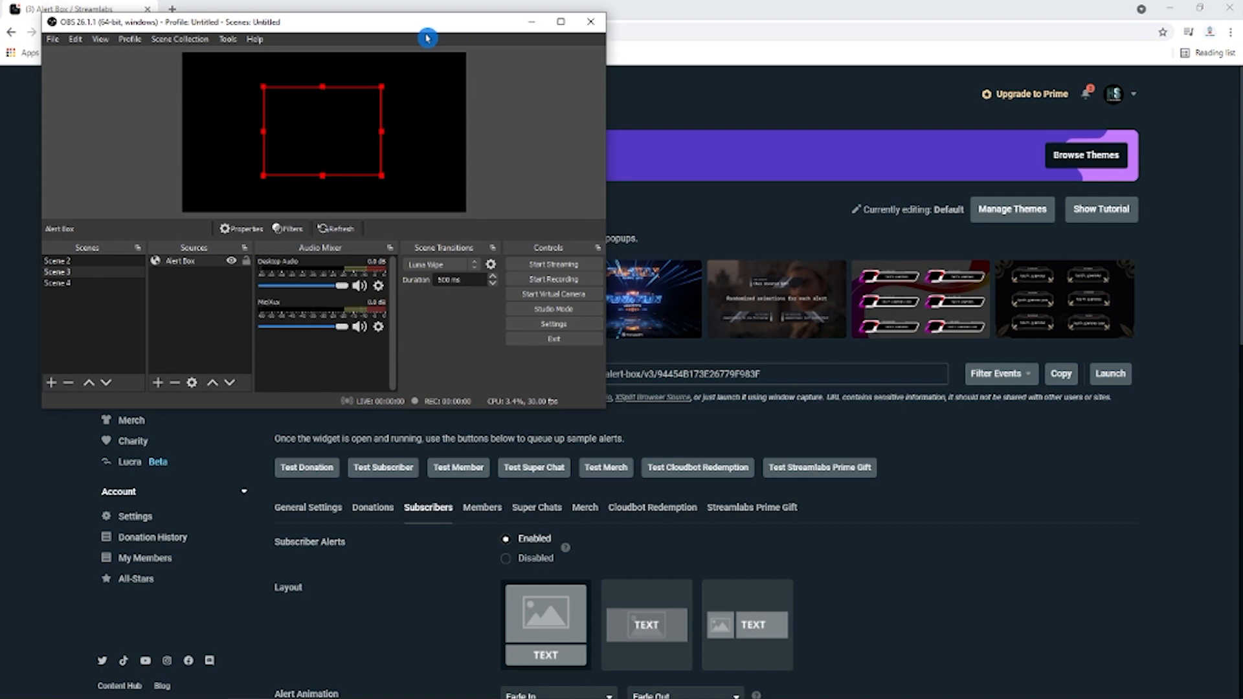
left_click_drag(387, 27, 368, 30)
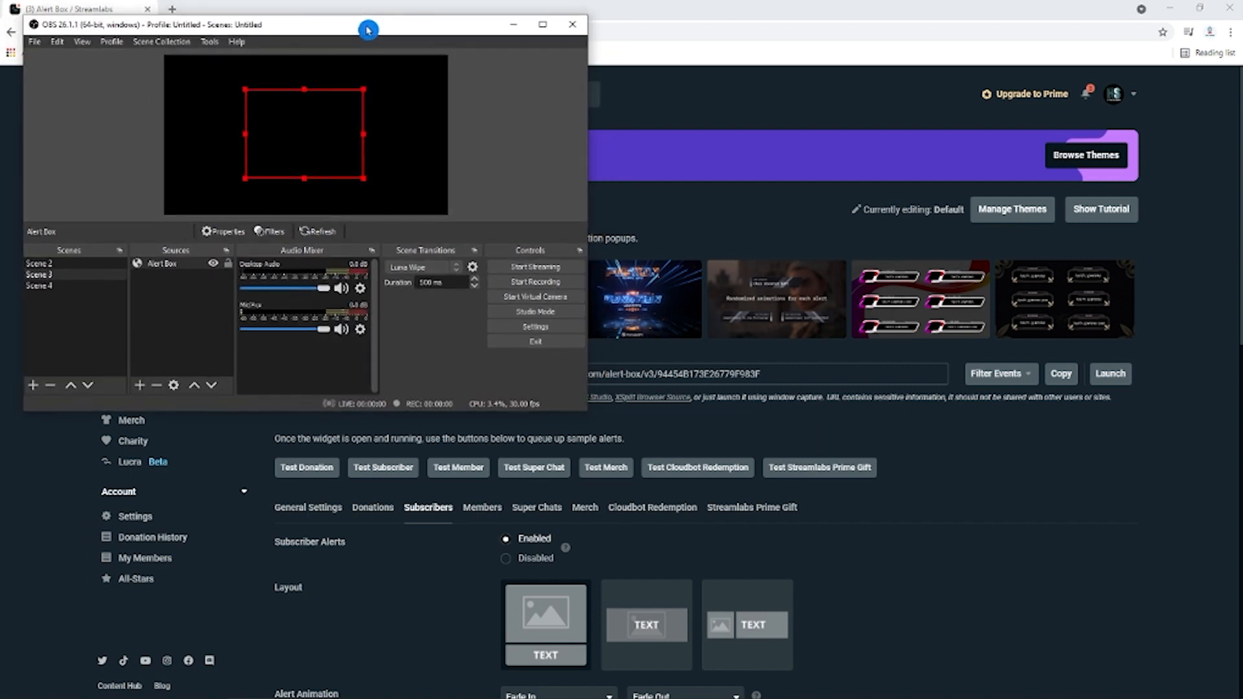
left_click(384, 469)
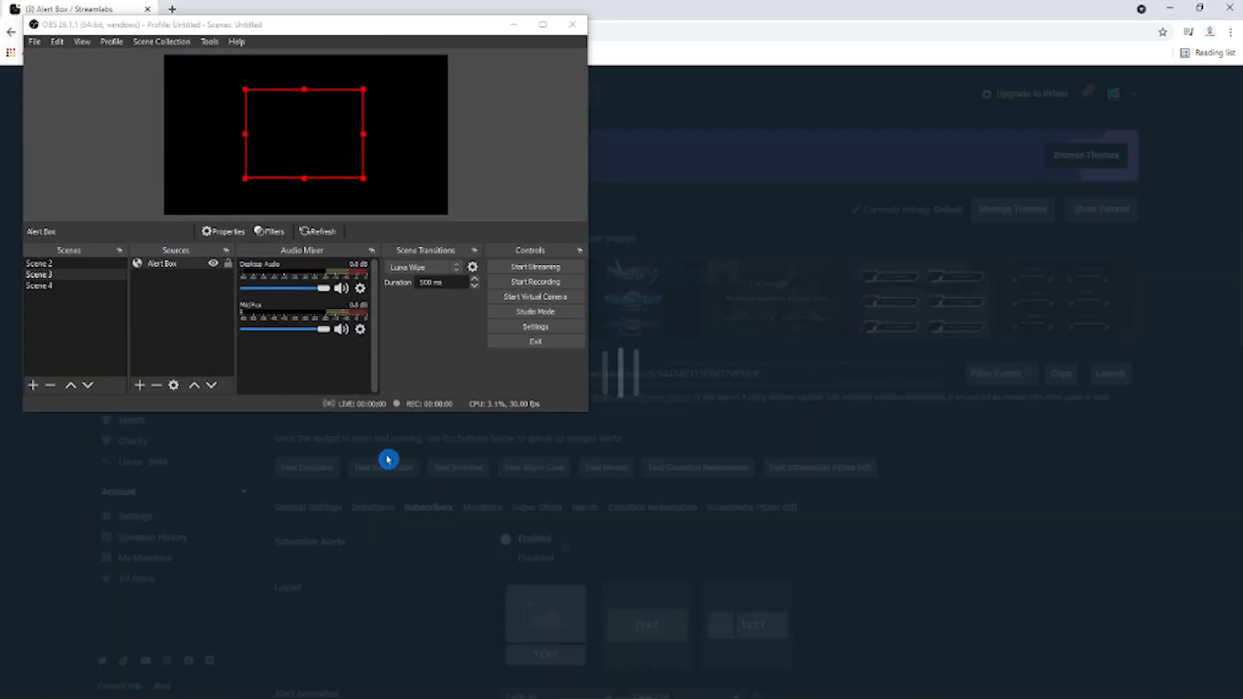